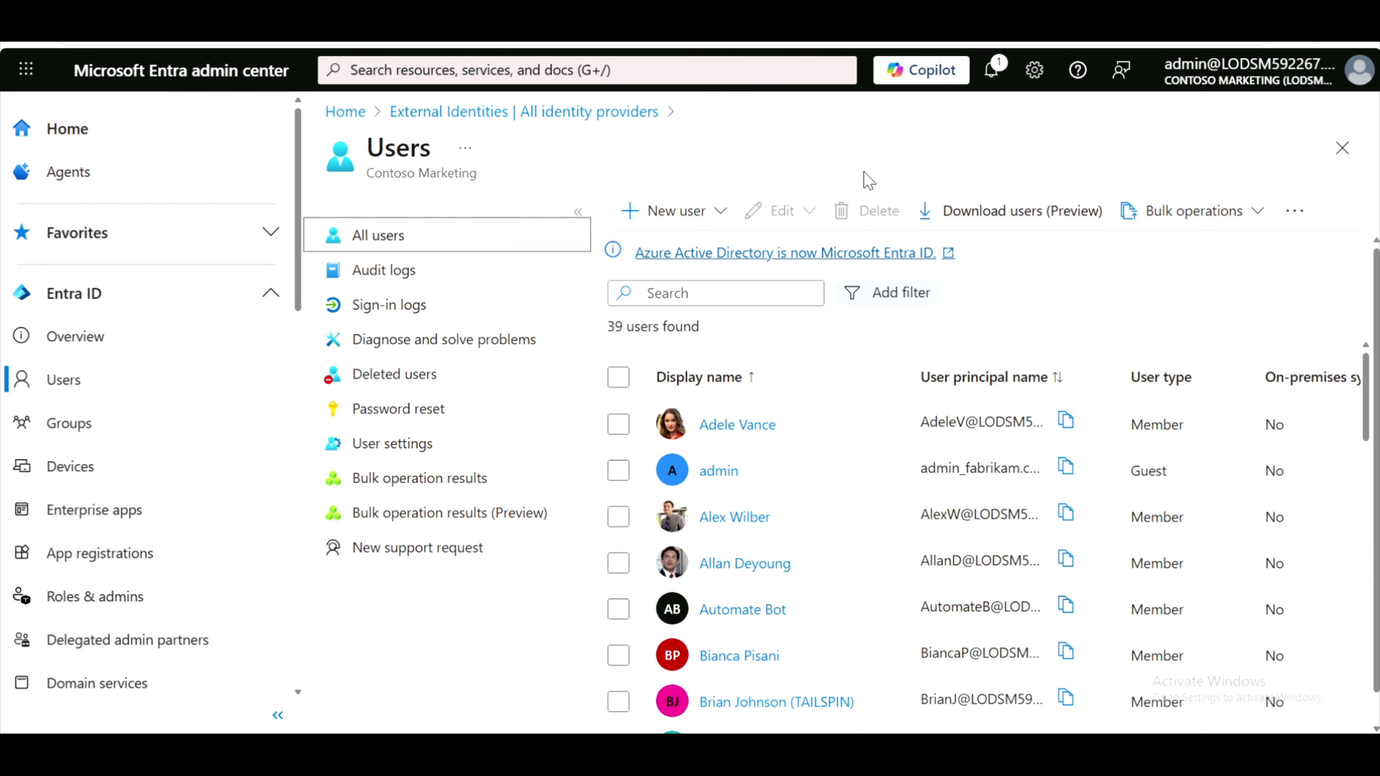
Open the additional cloud-based multifactor authentication settings and examine the per-user MFA status list
{"action": "left_click", "coordinate": [358, 116]}
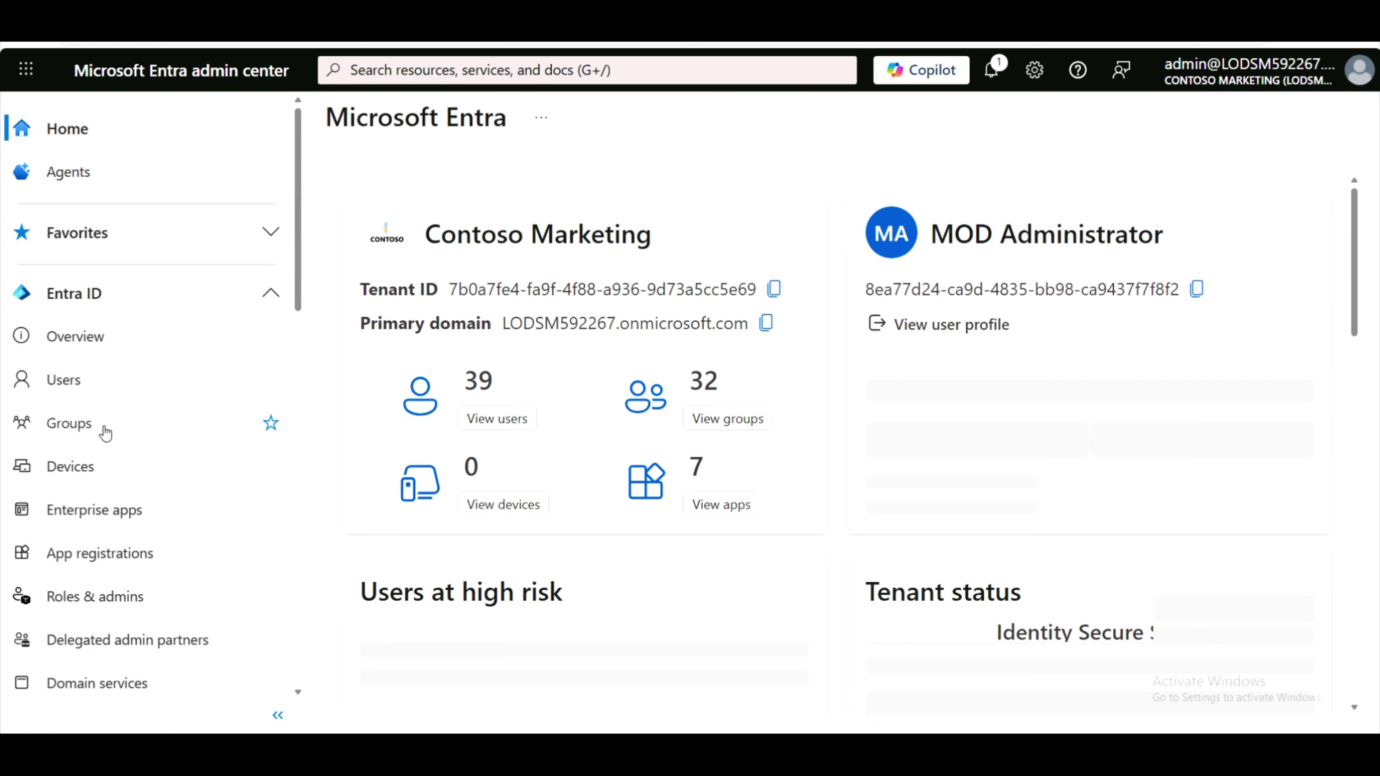
{"action": "scroll", "coordinate": [104, 432], "scroll_direction": "down", "scroll_amount": 3}
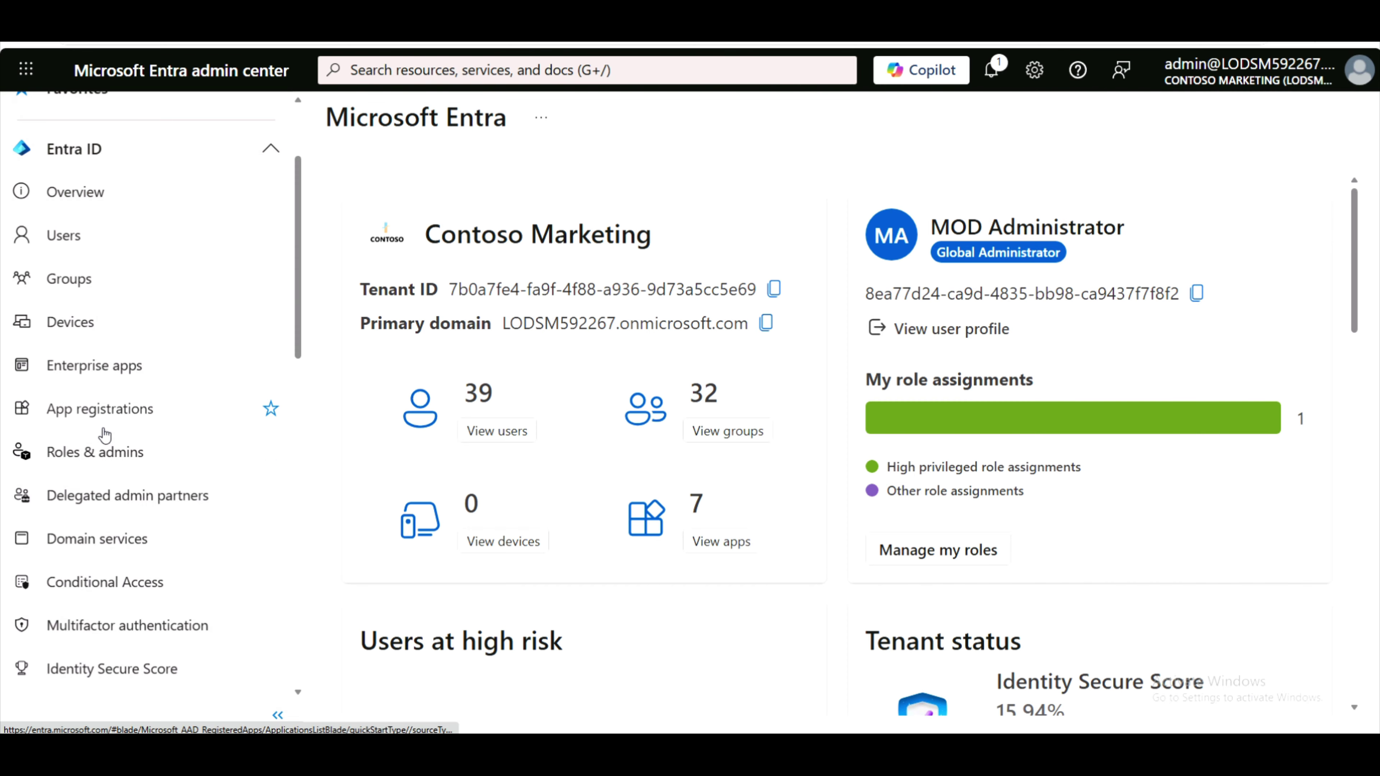
{"action": "left_click", "coordinate": [139, 633]}
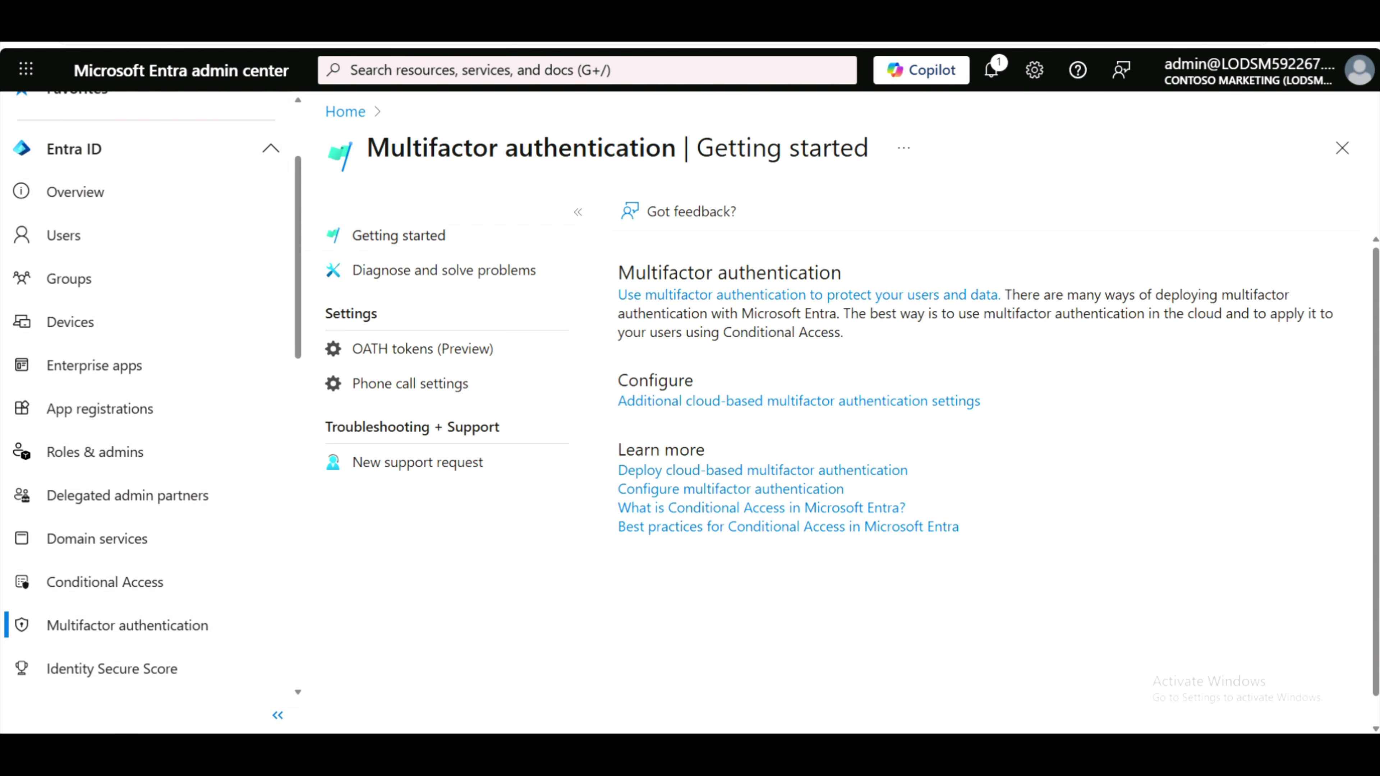
{"action": "left_click", "coordinate": [899, 402]}
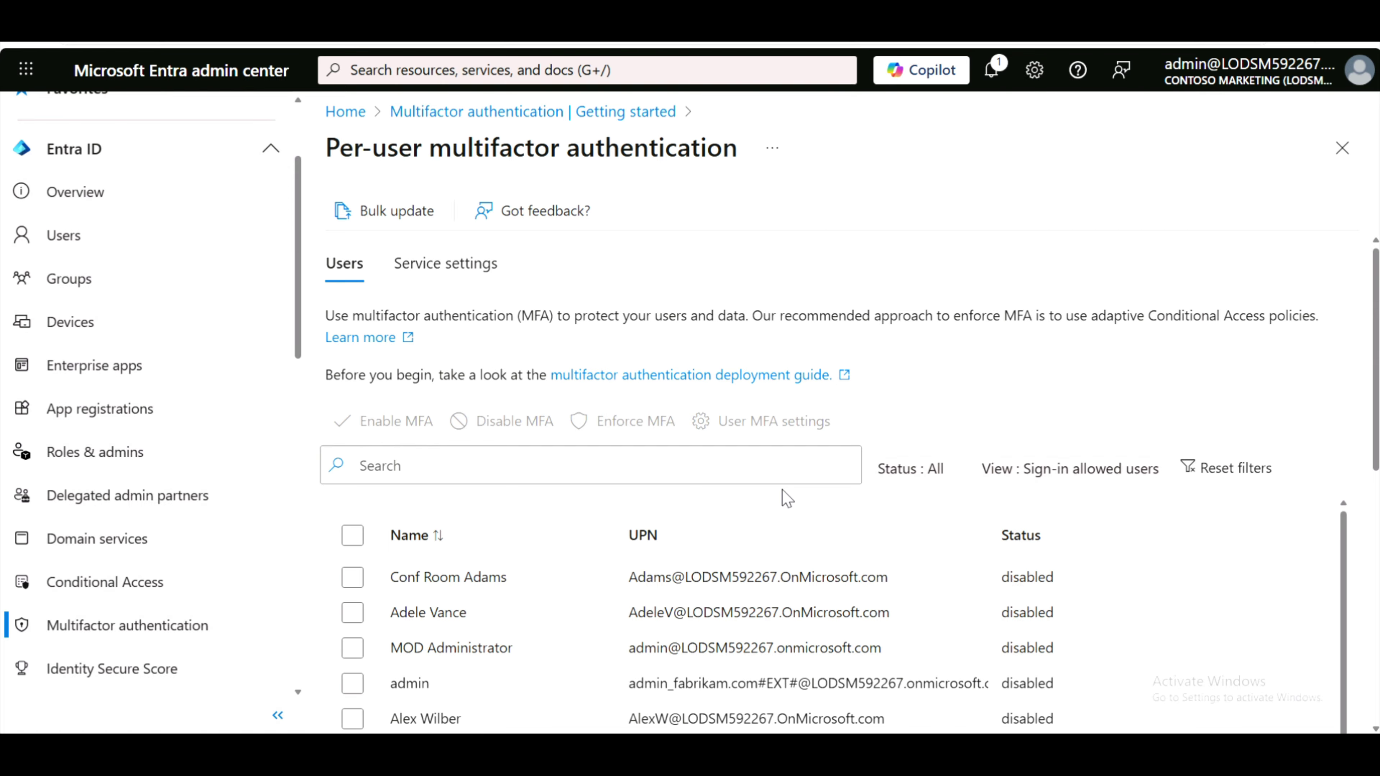
{"action": "scroll", "coordinate": [788, 498], "scroll_direction": "down", "scroll_amount": 5}
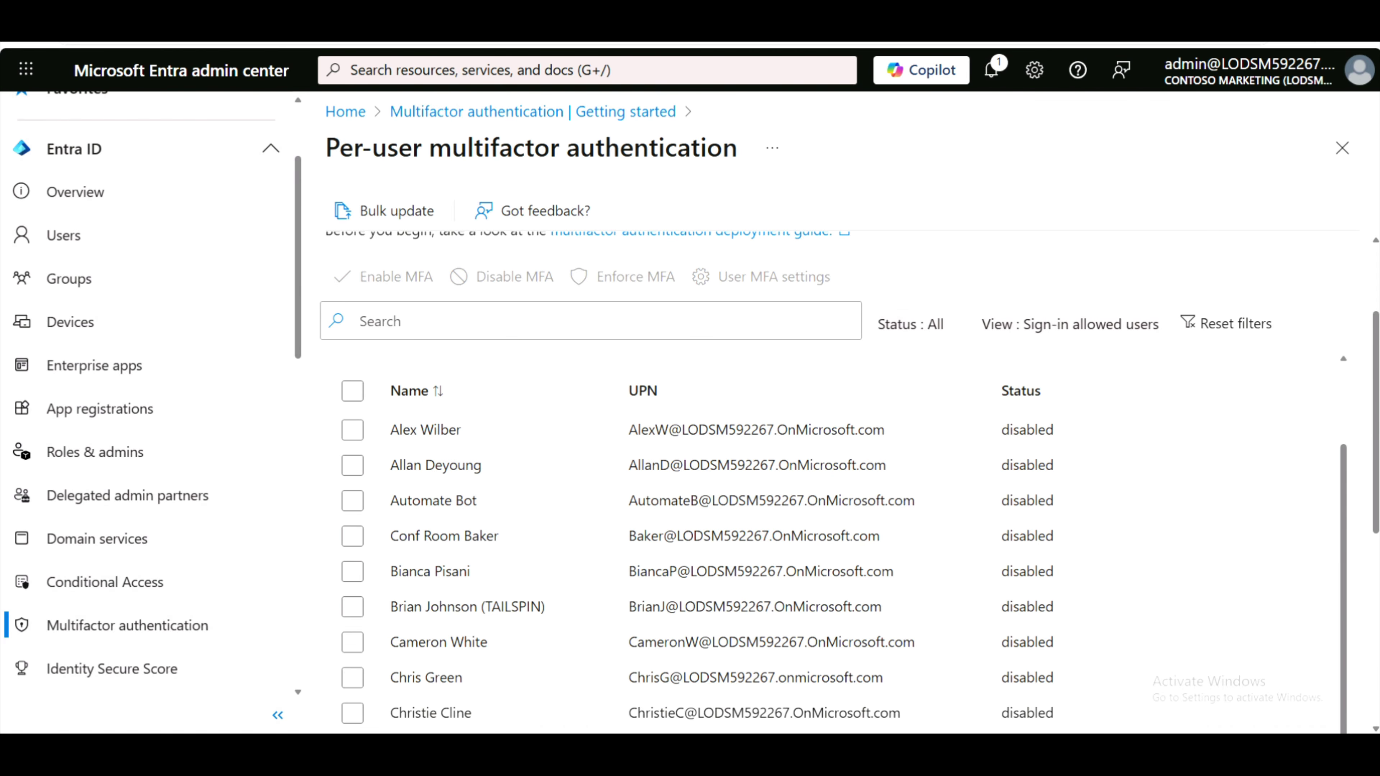
Start a new Conditional Access policy from the Conditional Access policies page
{"action": "left_click", "coordinate": [103, 588]}
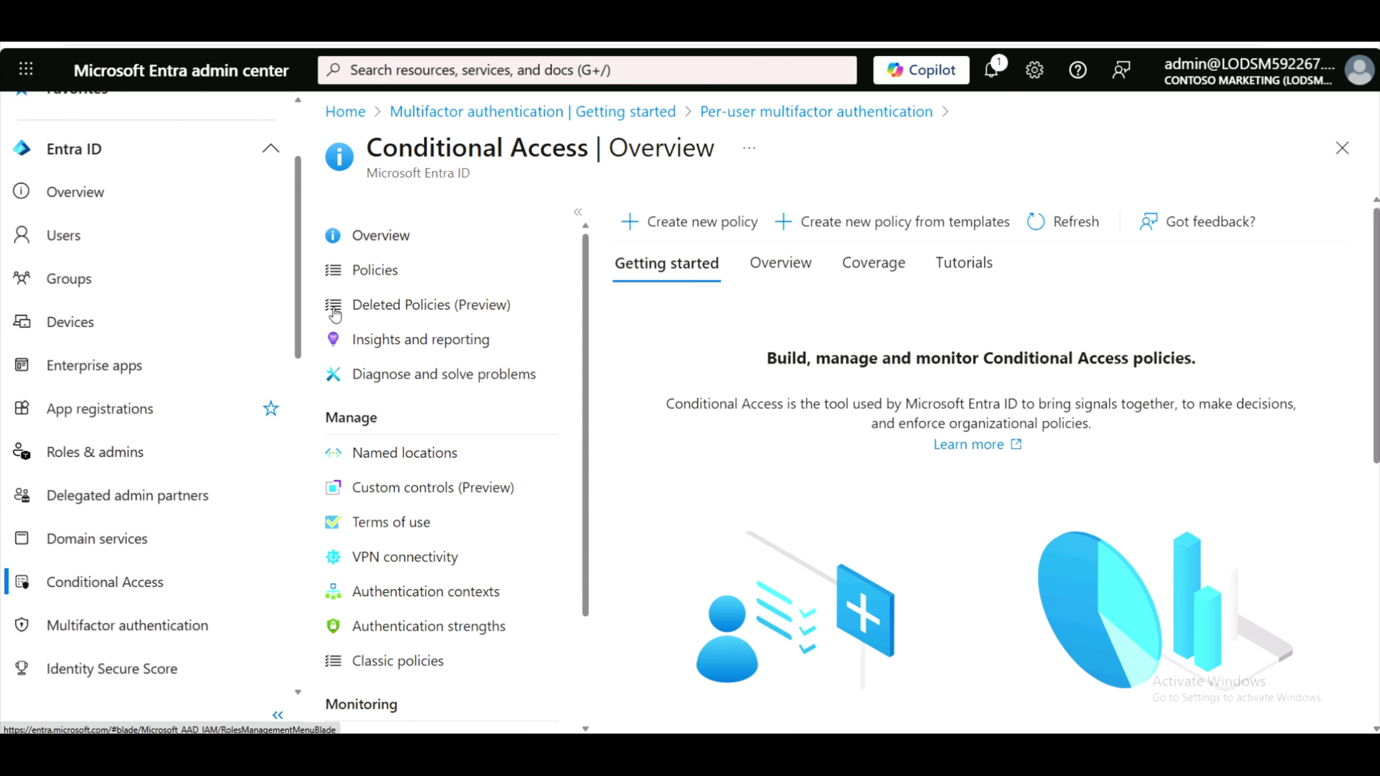
{"action": "left_click", "coordinate": [374, 276]}
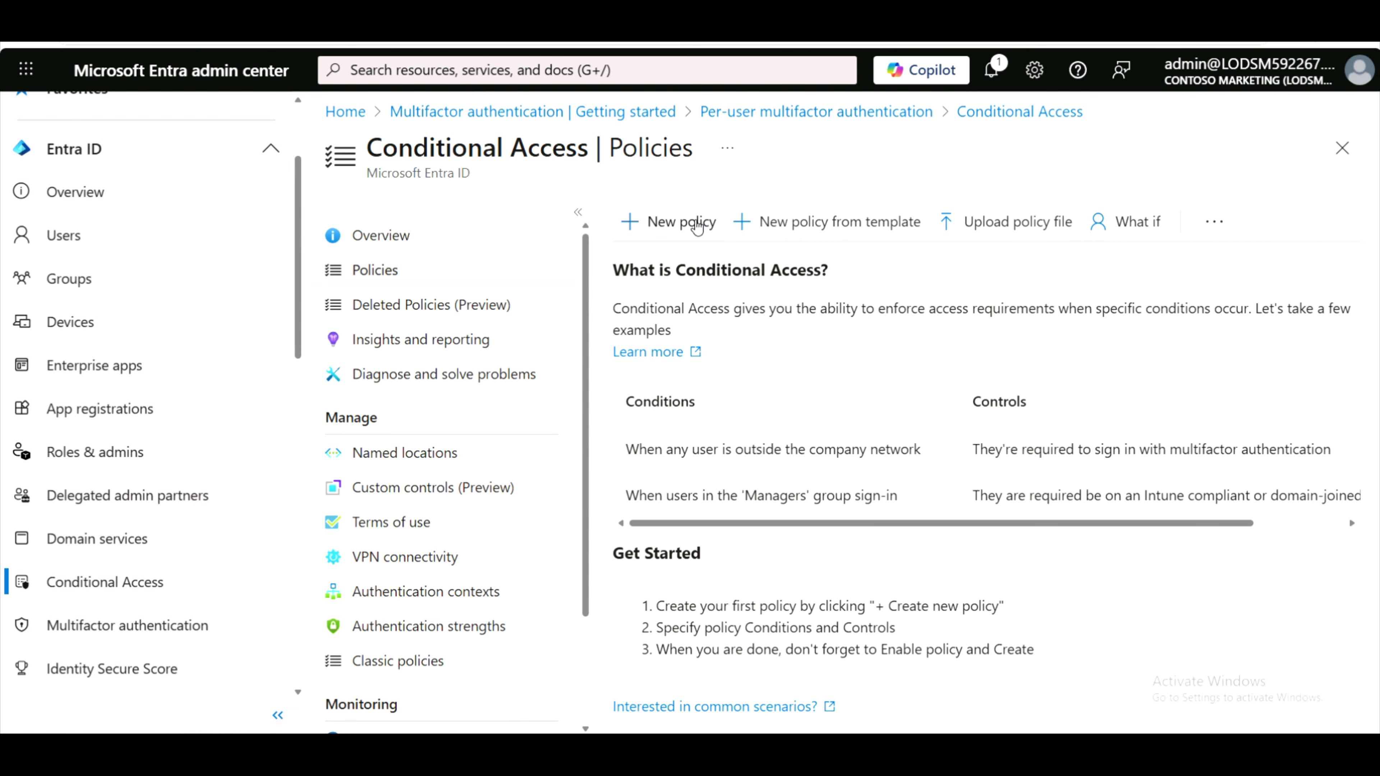
{"action": "left_click", "coordinate": [695, 228]}
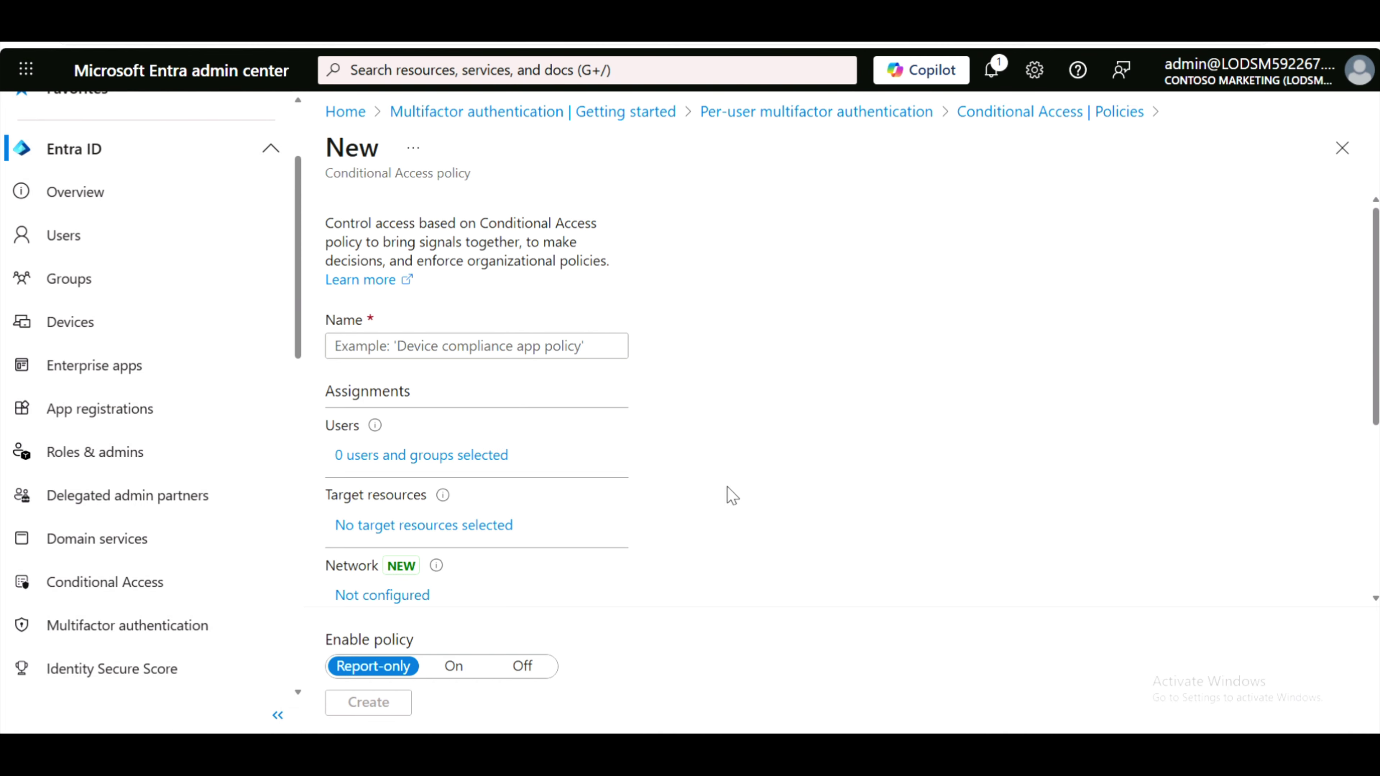
Switch to the Lab_08 instructions on GitHub and copy the example policy name from step 3 of Task 2
{"action": "left_click", "coordinate": [335, 346]}
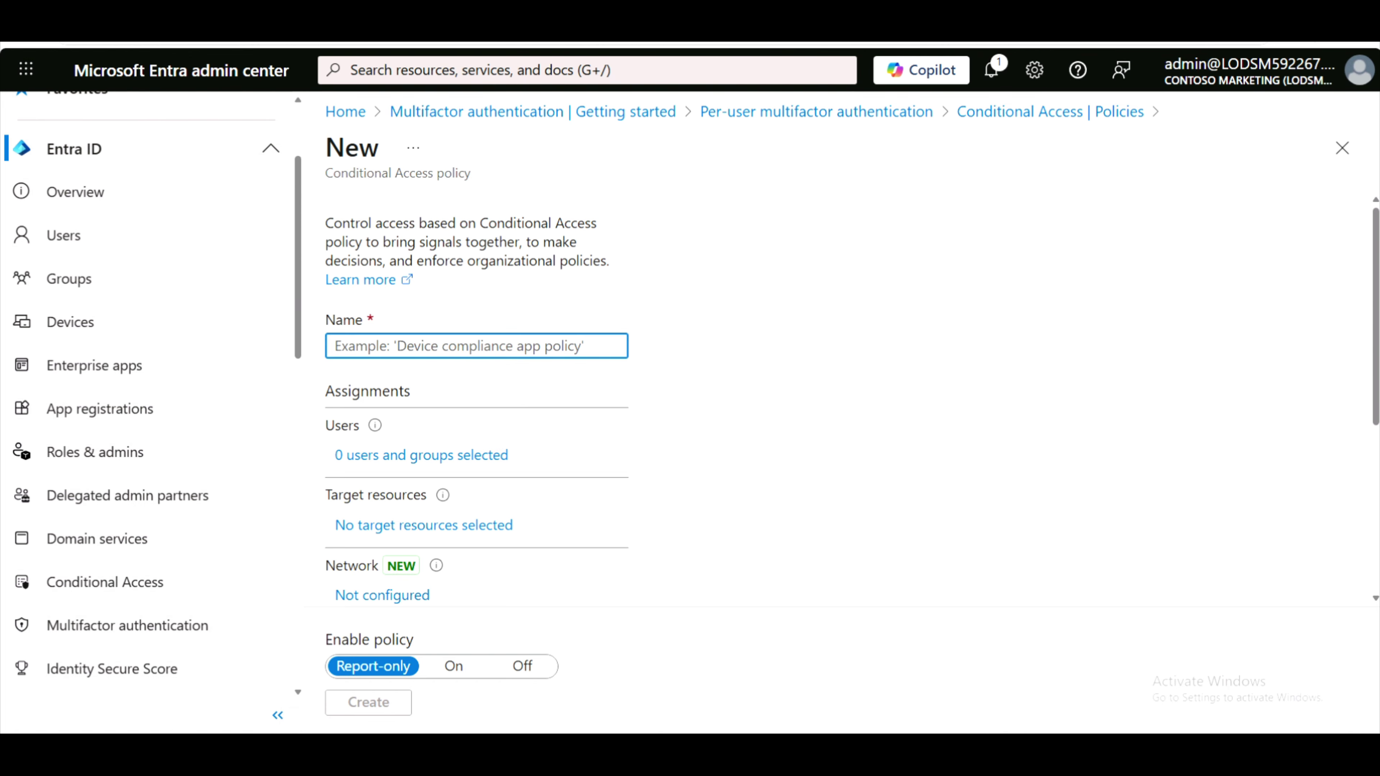
{"action": "key", "text": "alt+Tab"}
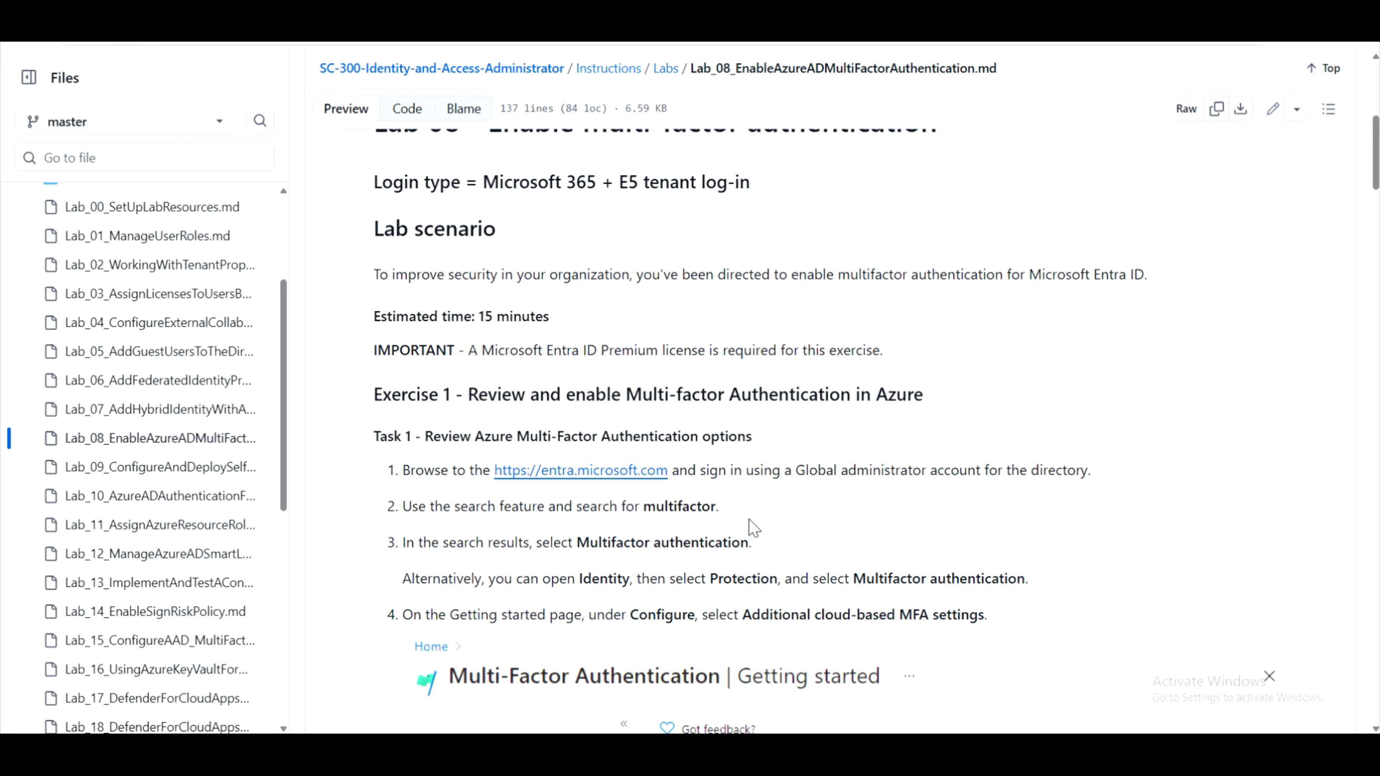
{"action": "scroll", "coordinate": [753, 527], "scroll_direction": "down", "scroll_amount": 2}
{"action": "scroll", "coordinate": [750, 523], "scroll_direction": "down", "scroll_amount": 3}
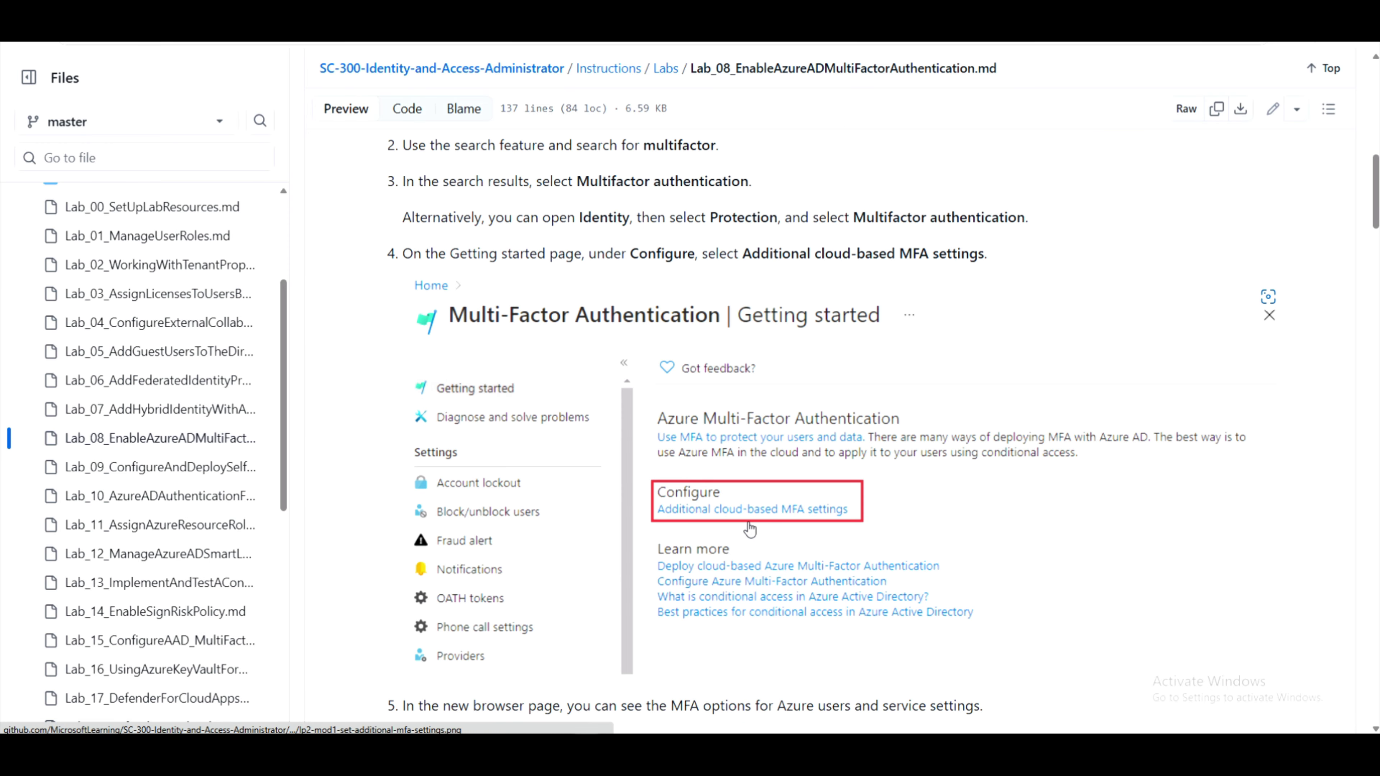
{"action": "scroll", "coordinate": [749, 527], "scroll_direction": "down", "scroll_amount": 7}
{"action": "scroll", "coordinate": [748, 530], "scroll_direction": "down", "scroll_amount": 6}
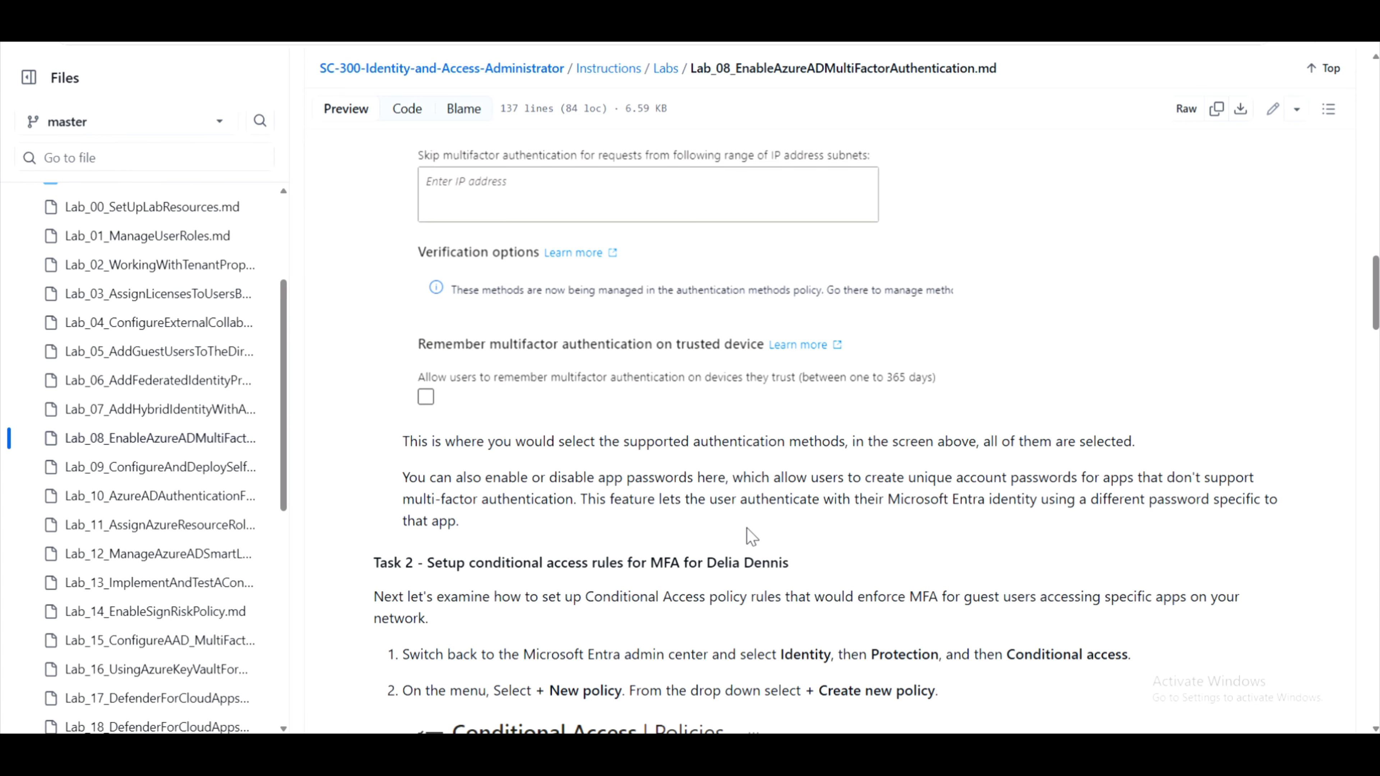
{"action": "scroll", "coordinate": [746, 527], "scroll_direction": "down", "scroll_amount": 2}
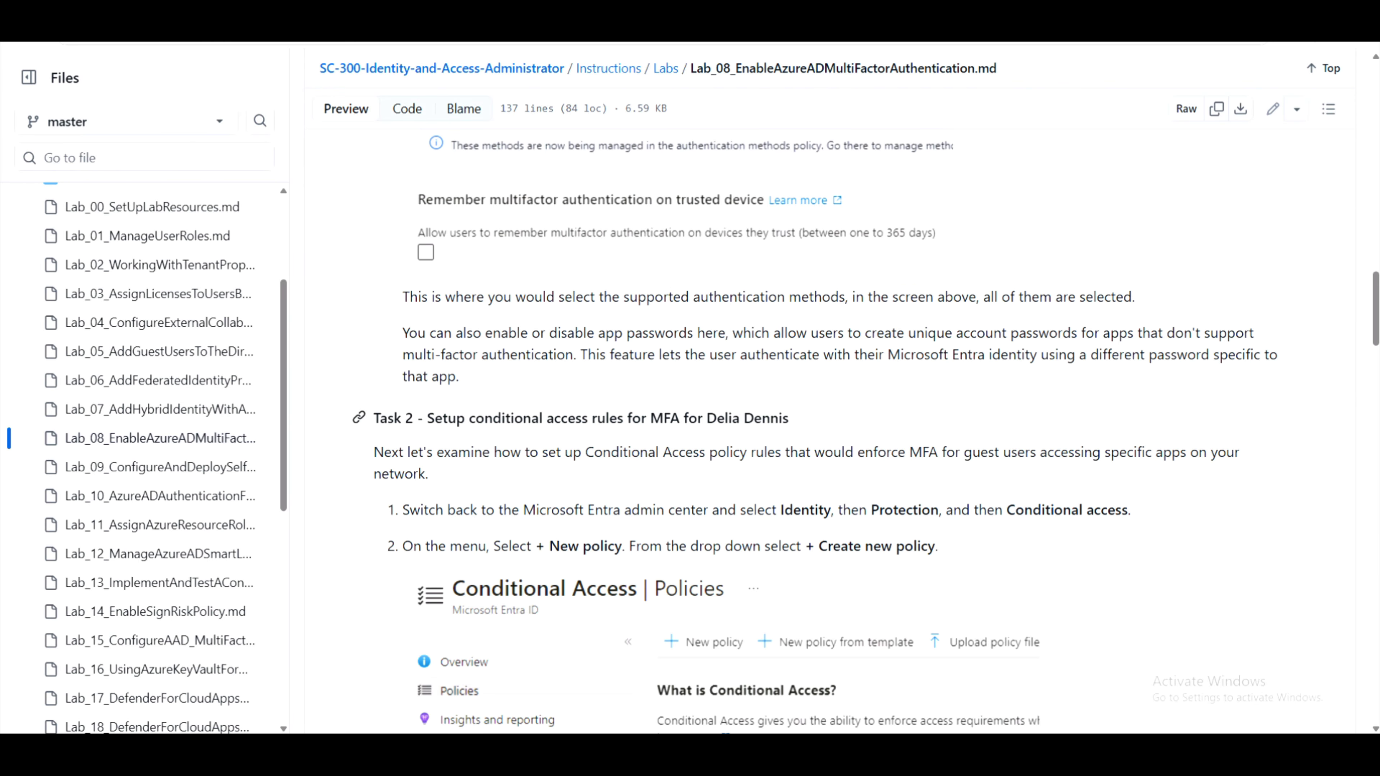
{"action": "scroll", "coordinate": [812, 560], "scroll_direction": "down", "scroll_amount": 8}
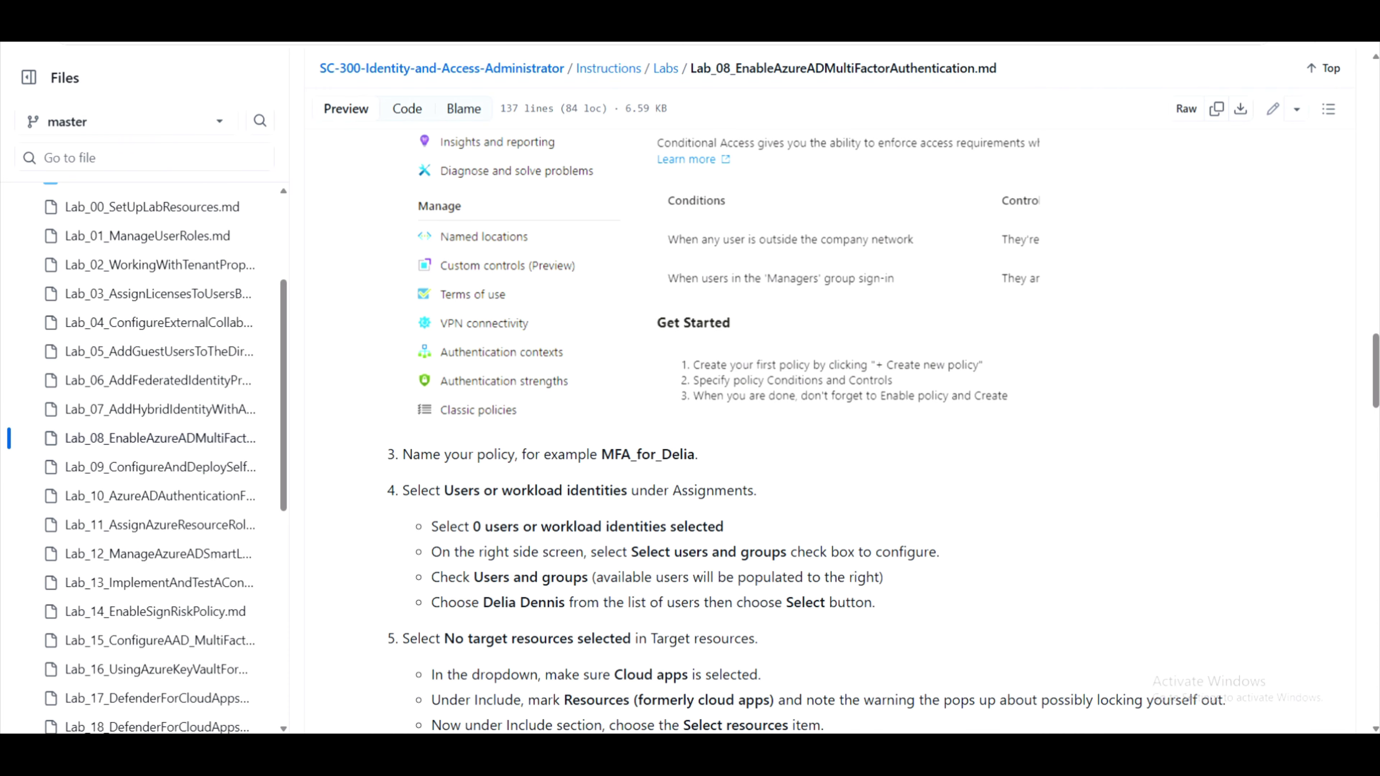
{"action": "left_click_drag", "start_coordinate": [601, 454], "coordinate": [690, 462]}
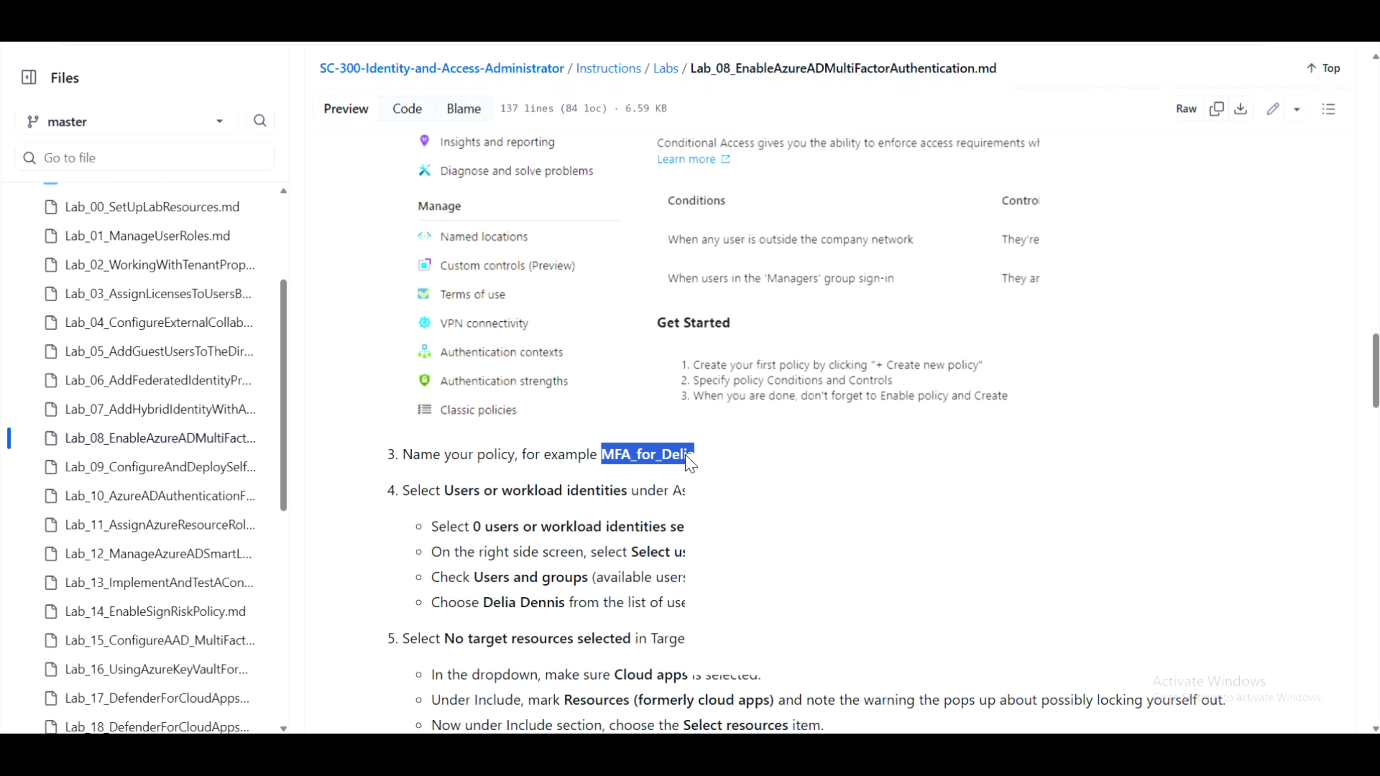
{"action": "right_click", "coordinate": [690, 462]}
{"action": "left_click", "coordinate": [729, 469]}
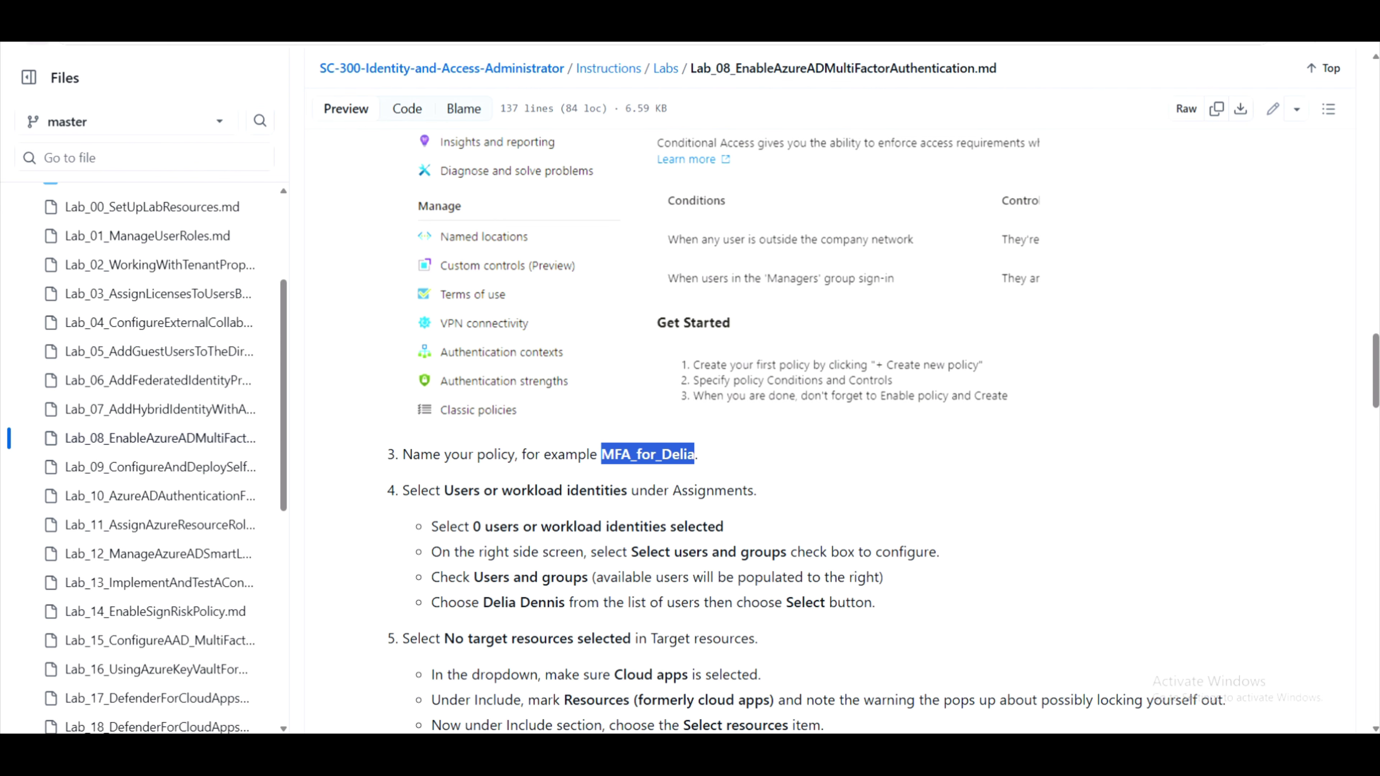
Return to the Microsoft Entra admin center and name the new policy with the copied example name
{"action": "key", "text": "alt+Tab"}
{"action": "left_click", "coordinate": [398, 348]}
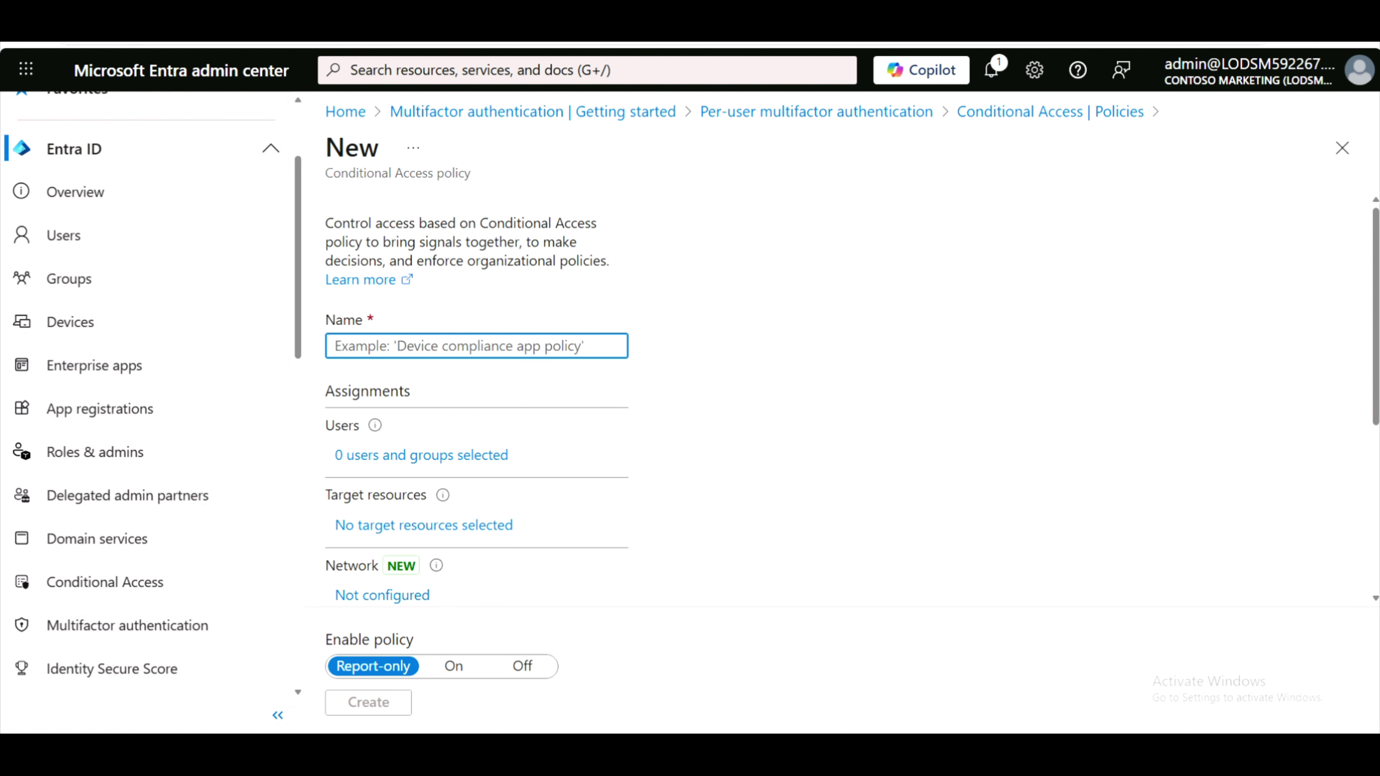
{"action": "key", "text": "ctrl+v"}
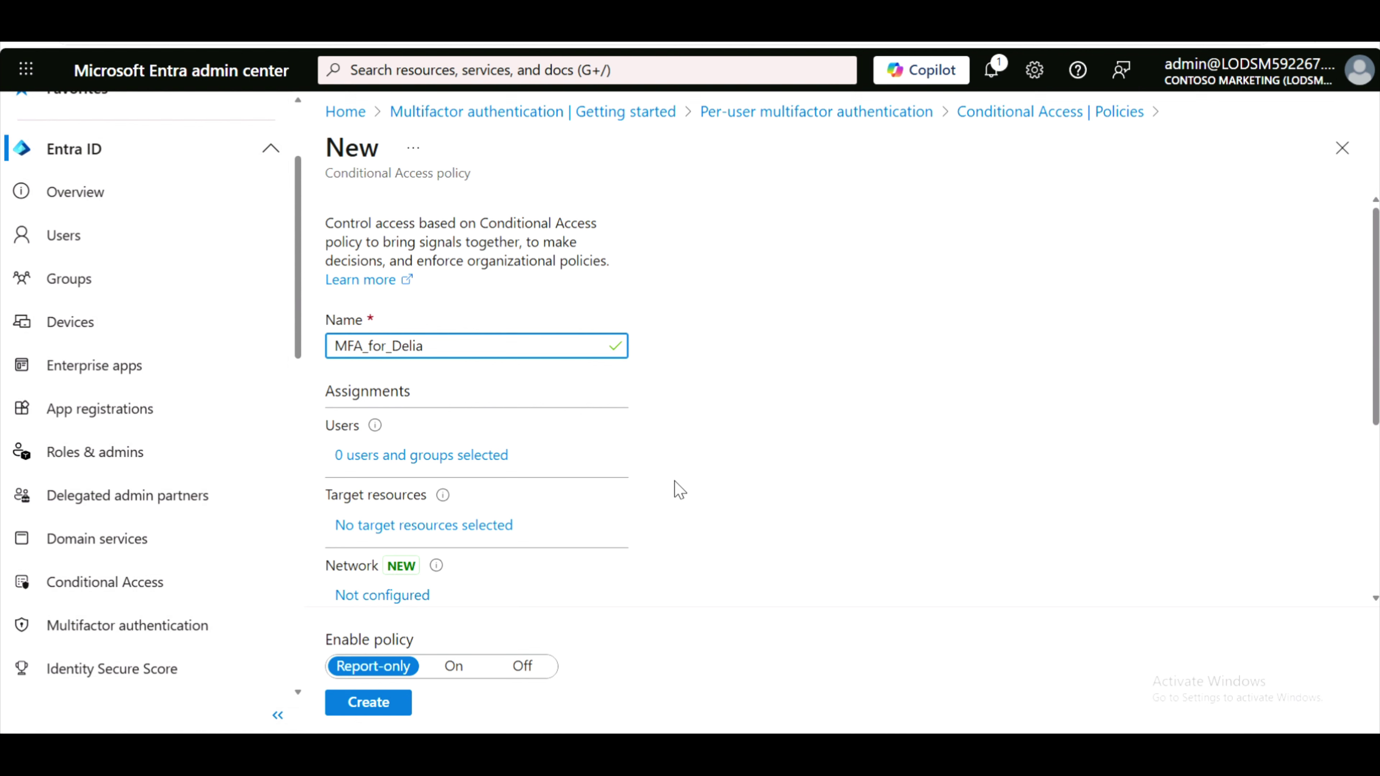
Assign the policy to specific users and groups, including the user named in the lab instructions
{"action": "left_click", "coordinate": [395, 457]}
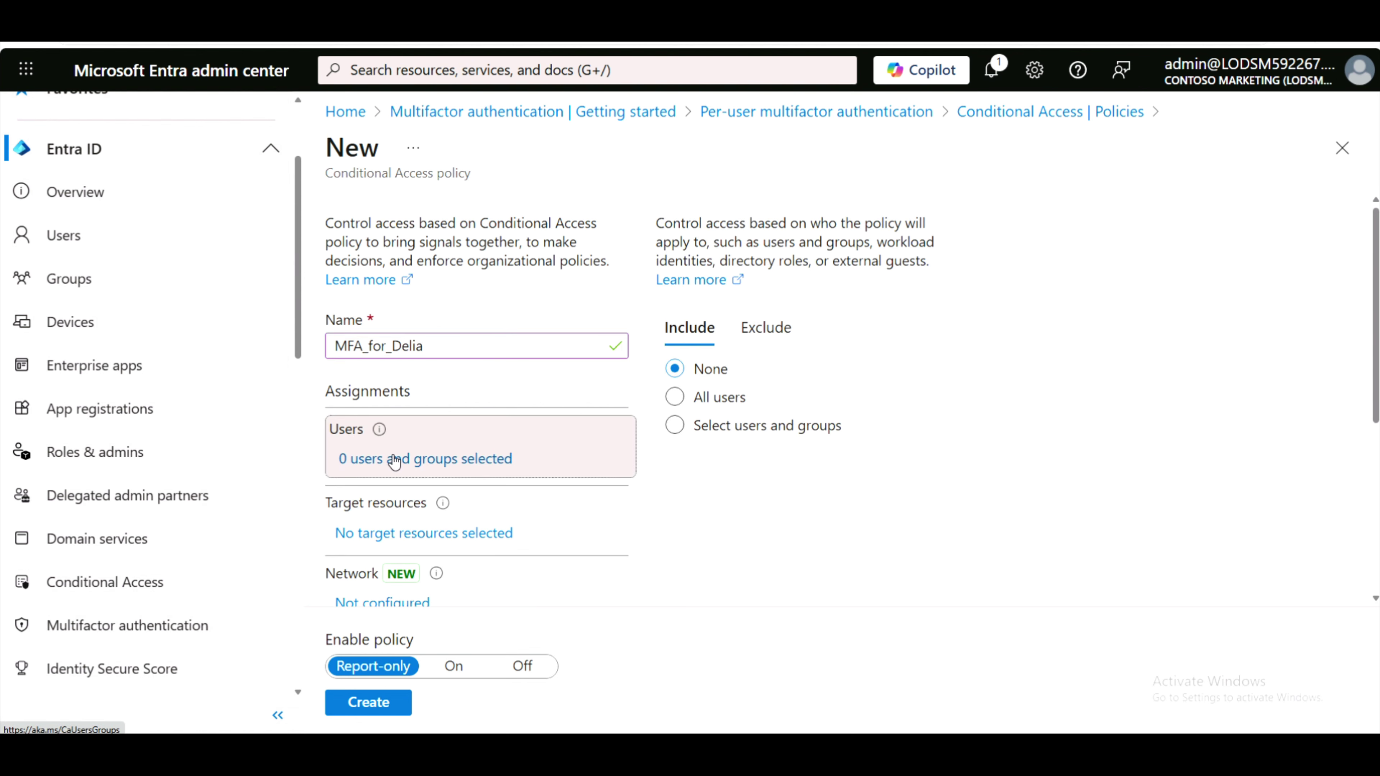
{"action": "left_click", "coordinate": [676, 427]}
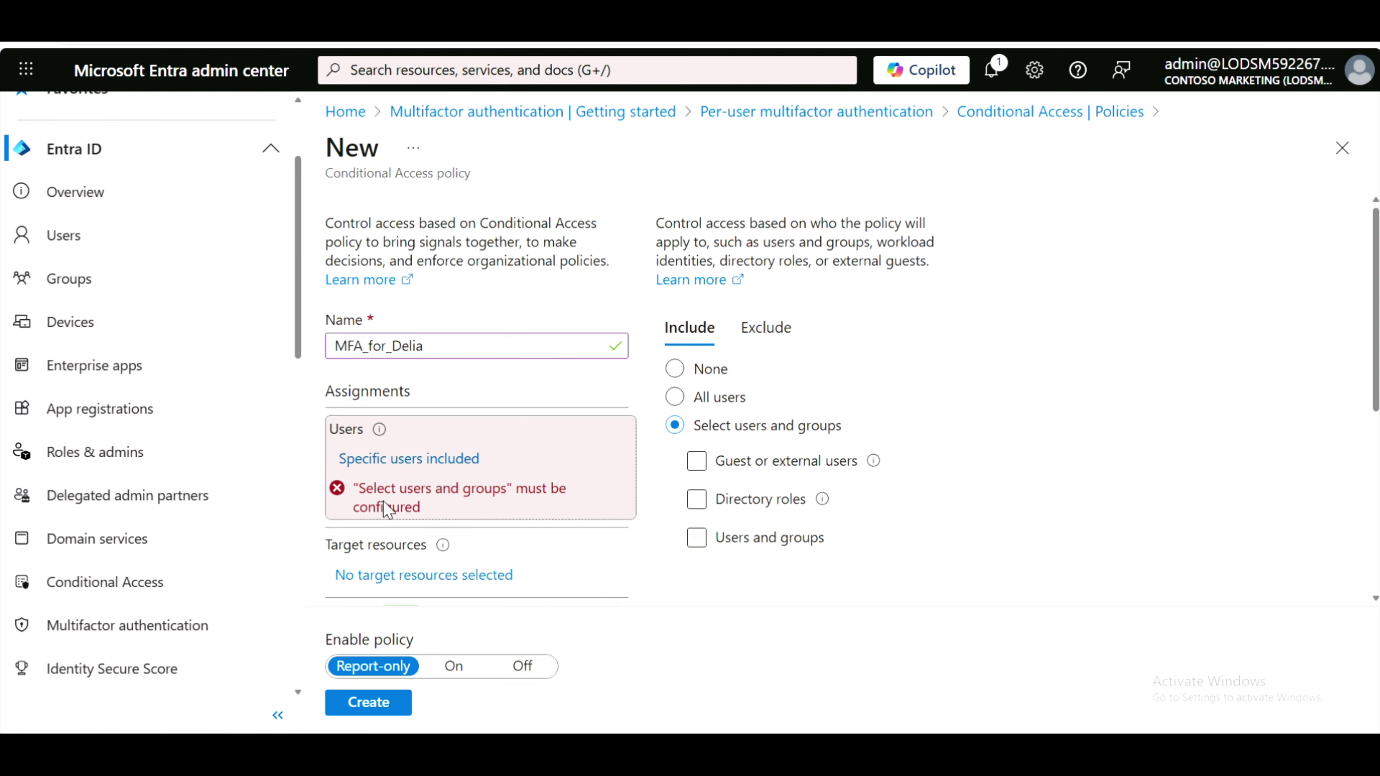
{"action": "left_click", "coordinate": [697, 540]}
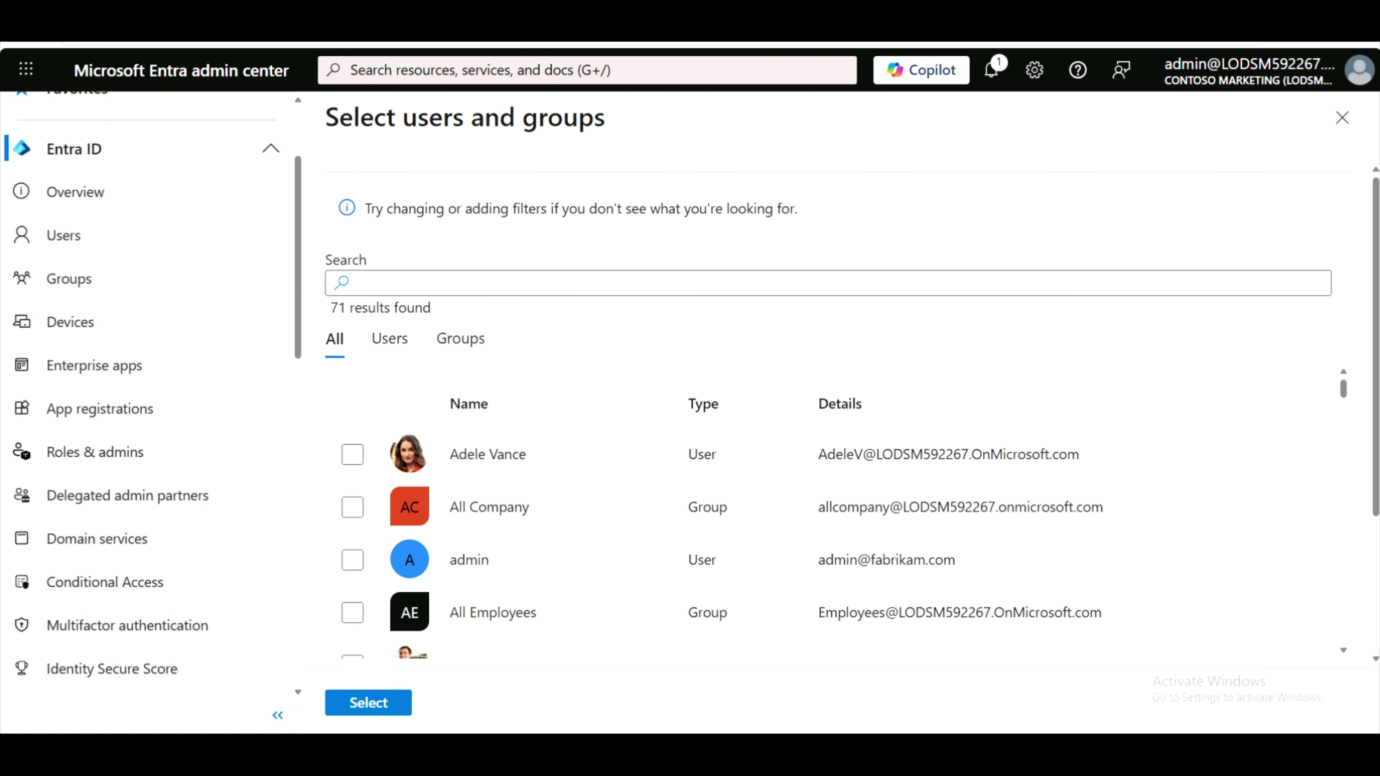
{"action": "left_click", "coordinate": [407, 283]}
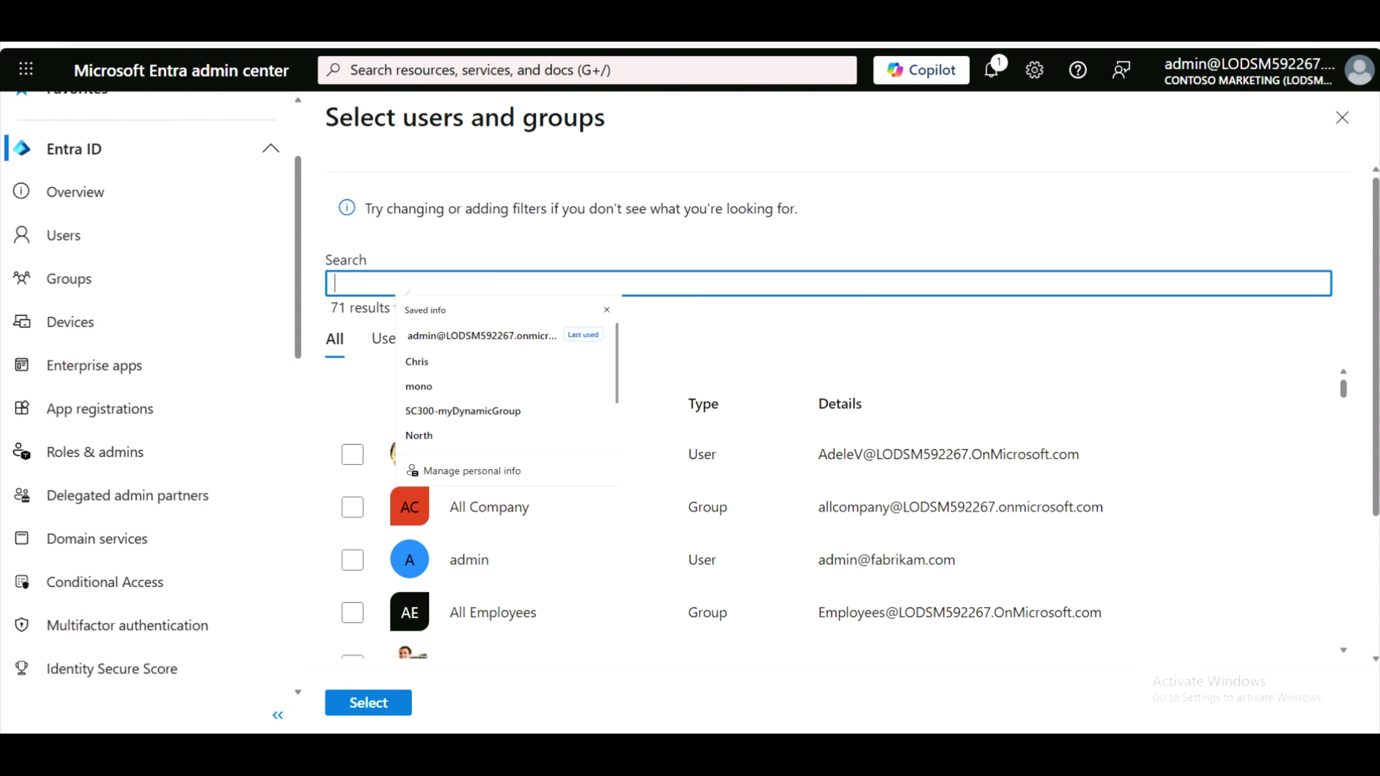
{"action": "type", "text": "Delia"}
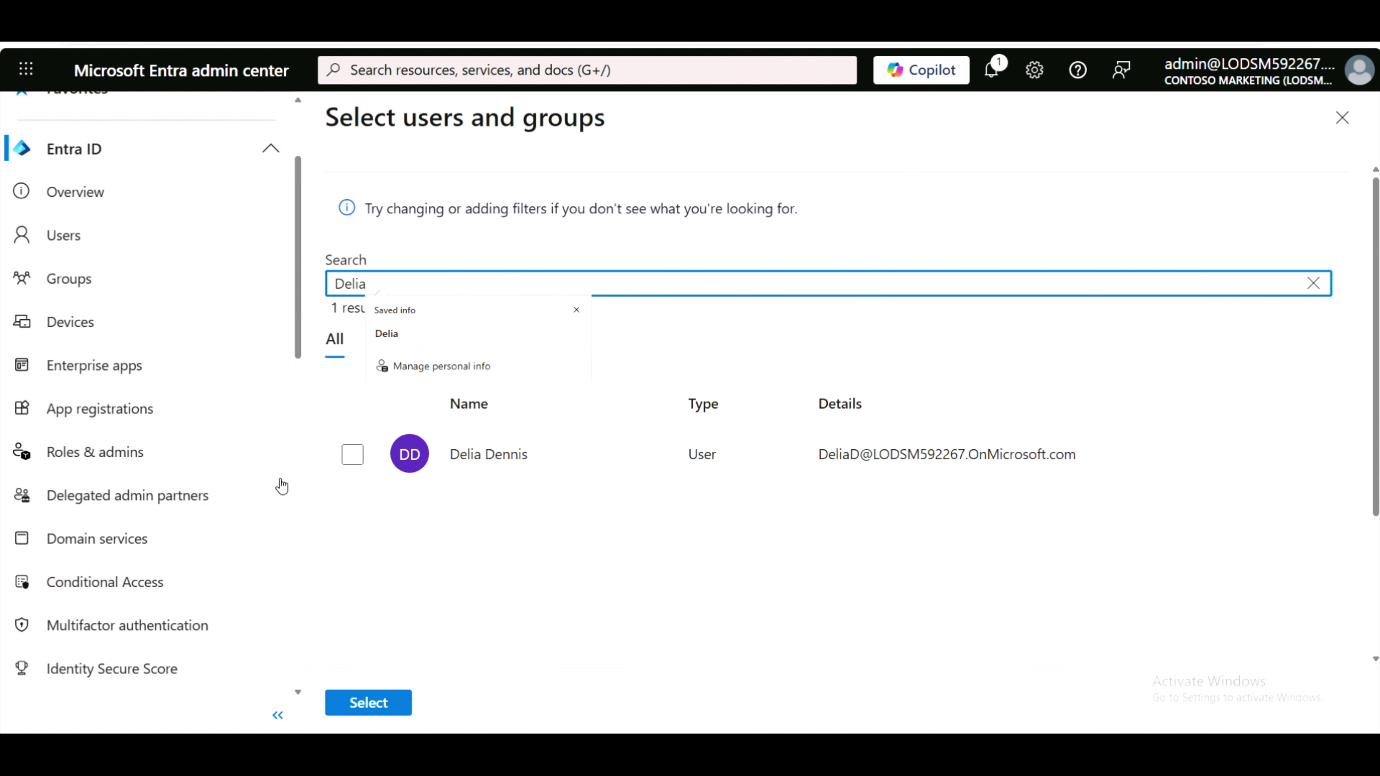
{"action": "left_click", "coordinate": [353, 456]}
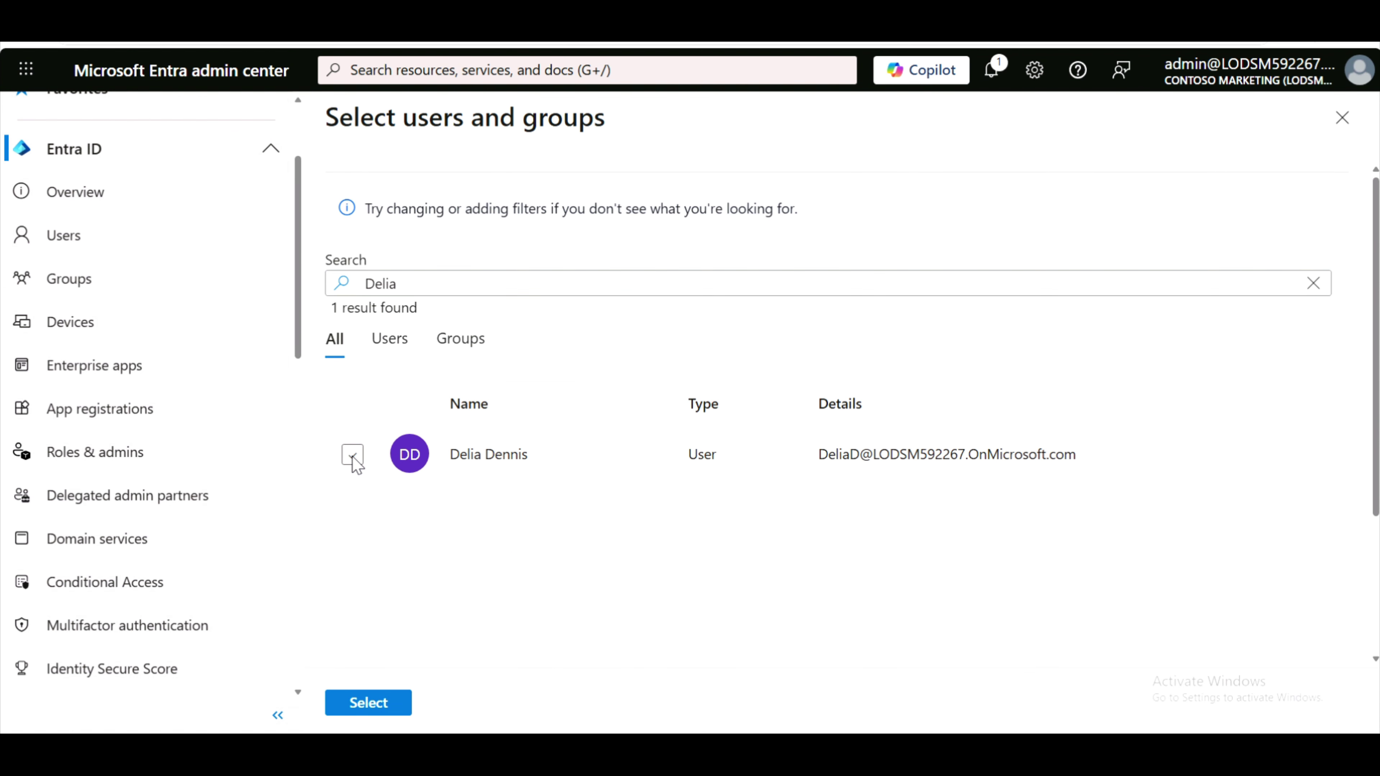
{"action": "left_click", "coordinate": [367, 704]}
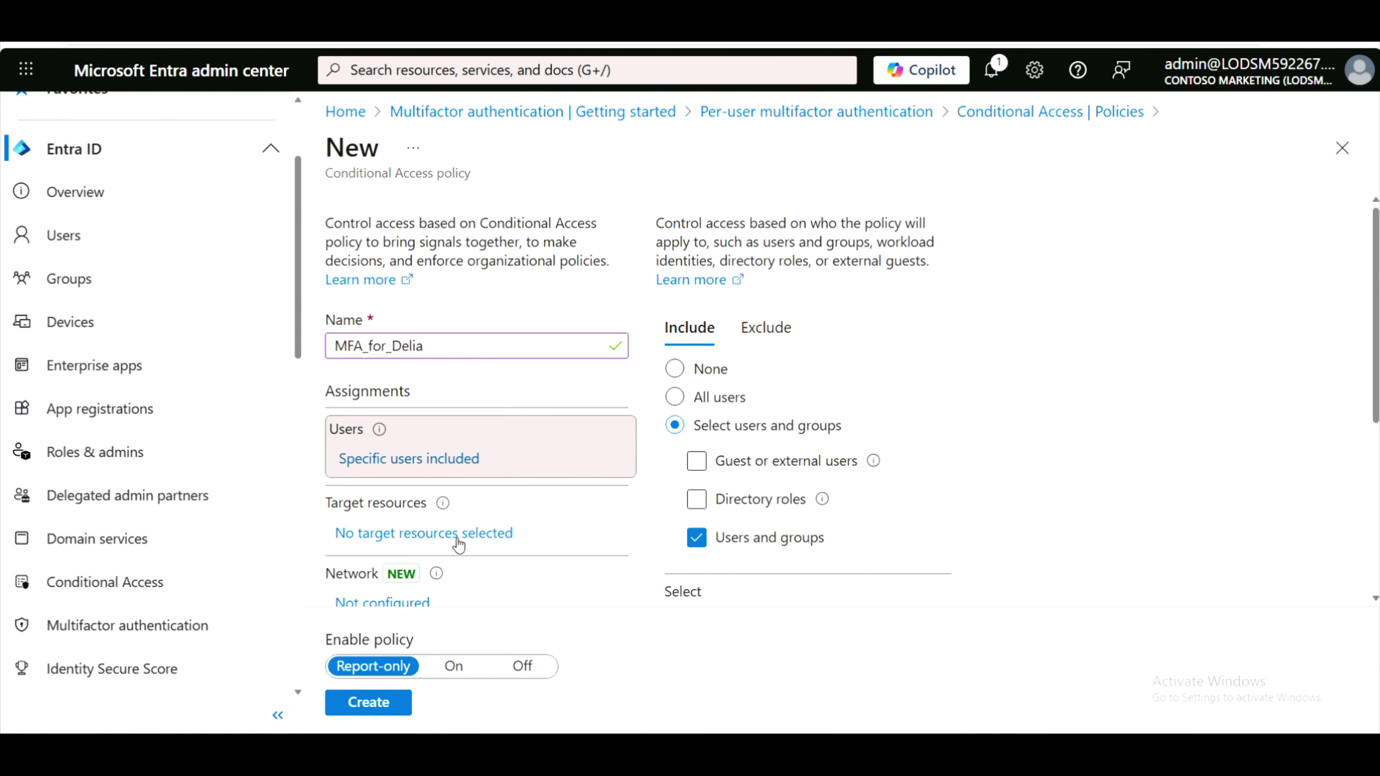
Set the policy's target resources to include All resources (formerly 'All cloud apps')
{"action": "left_click", "coordinate": [439, 535]}
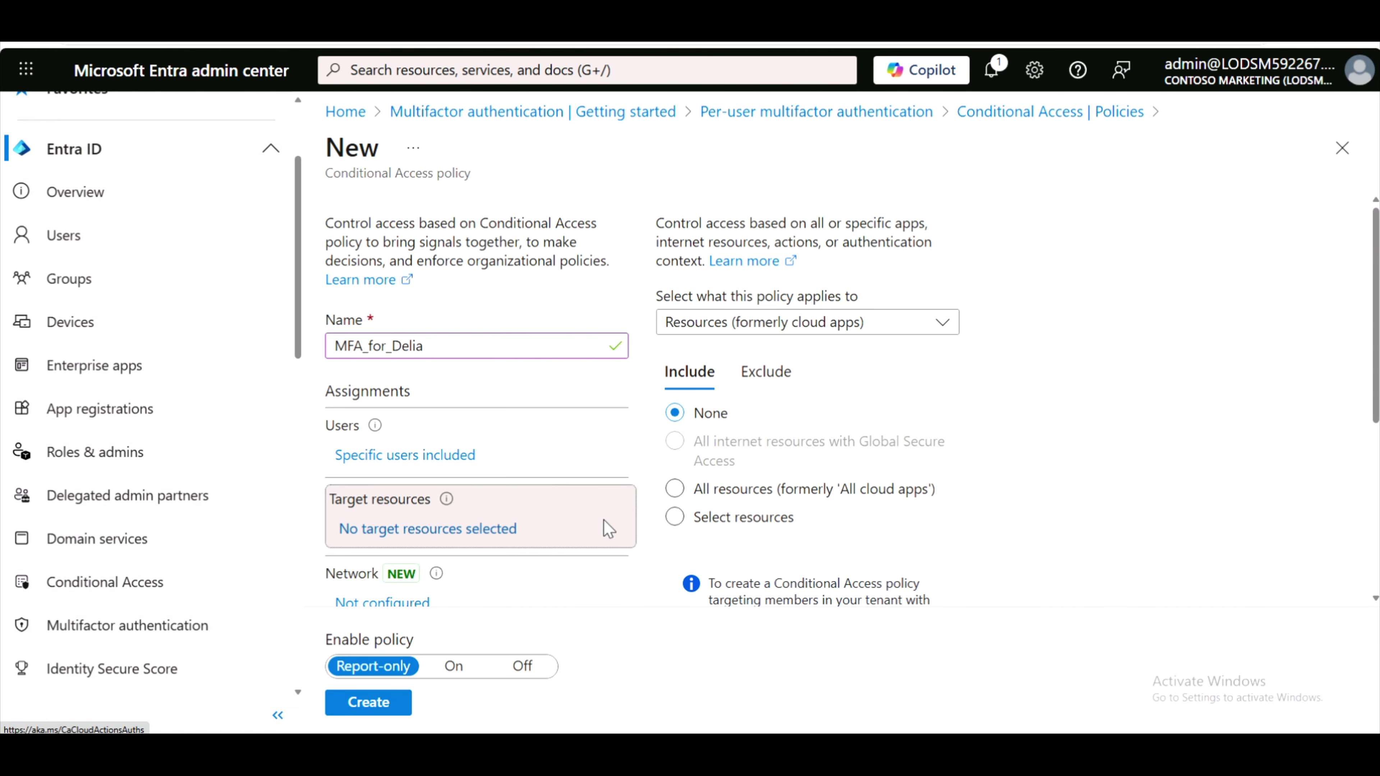
{"action": "left_click", "coordinate": [684, 499]}
{"action": "left_click", "coordinate": [676, 489]}
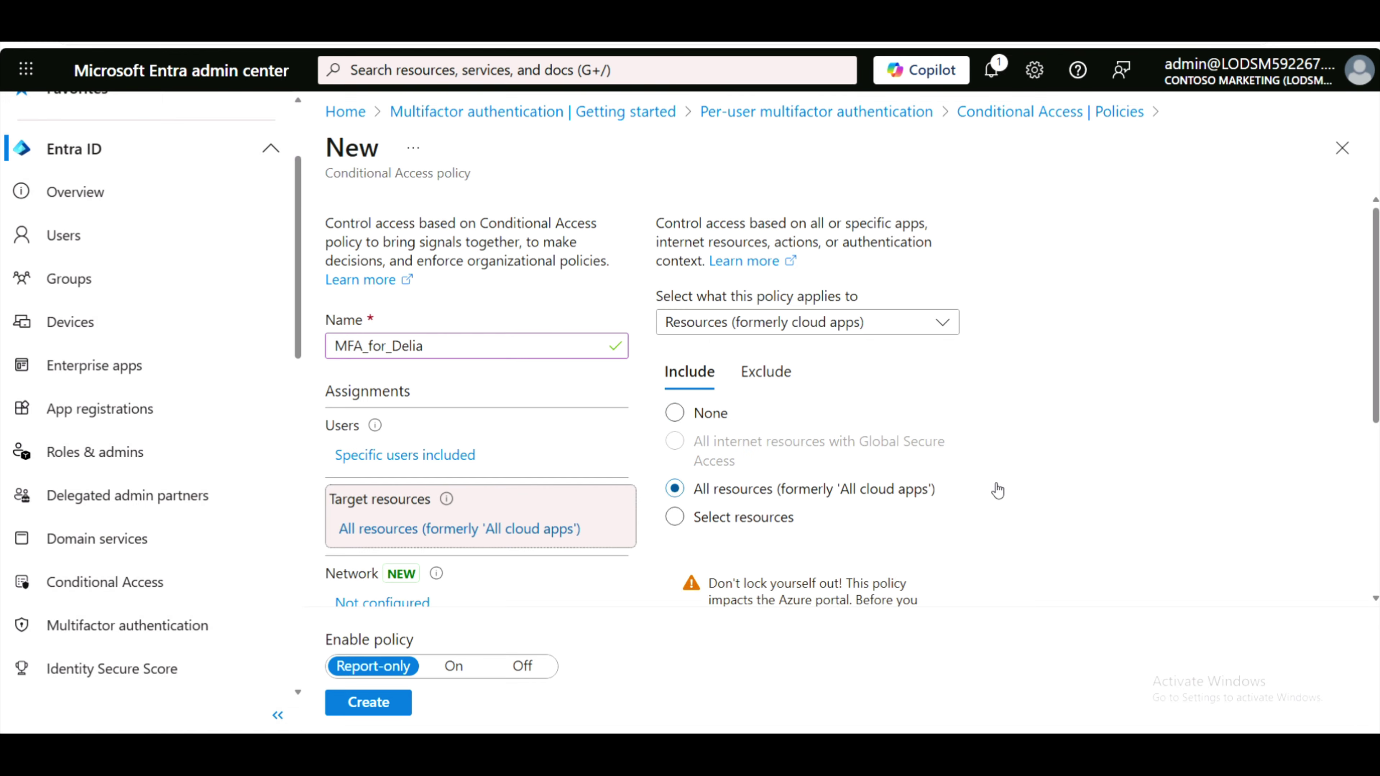
{"action": "scroll", "coordinate": [1001, 491], "scroll_direction": "down", "scroll_amount": 3}
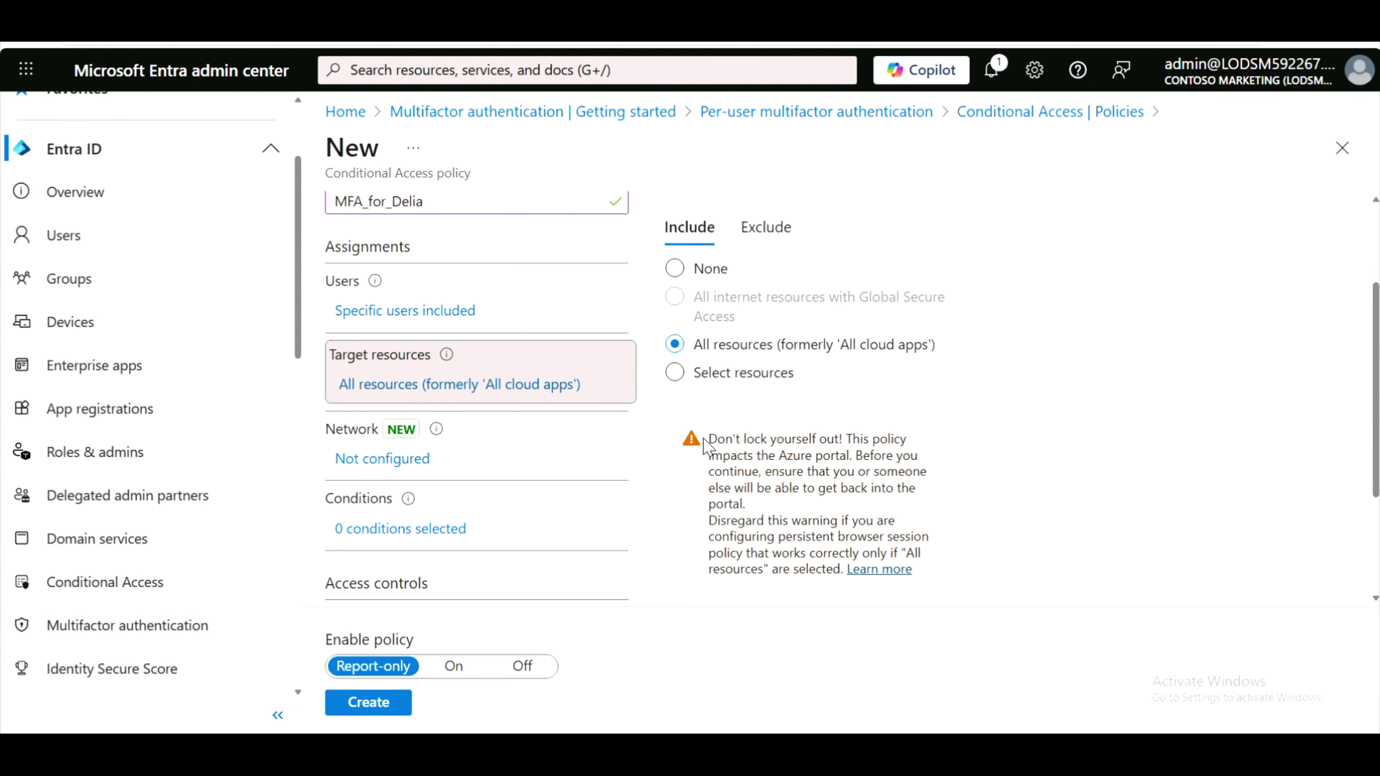
Change the included target resources to Select resources and open the picker for choosing specific resources
{"action": "left_click", "coordinate": [676, 270]}
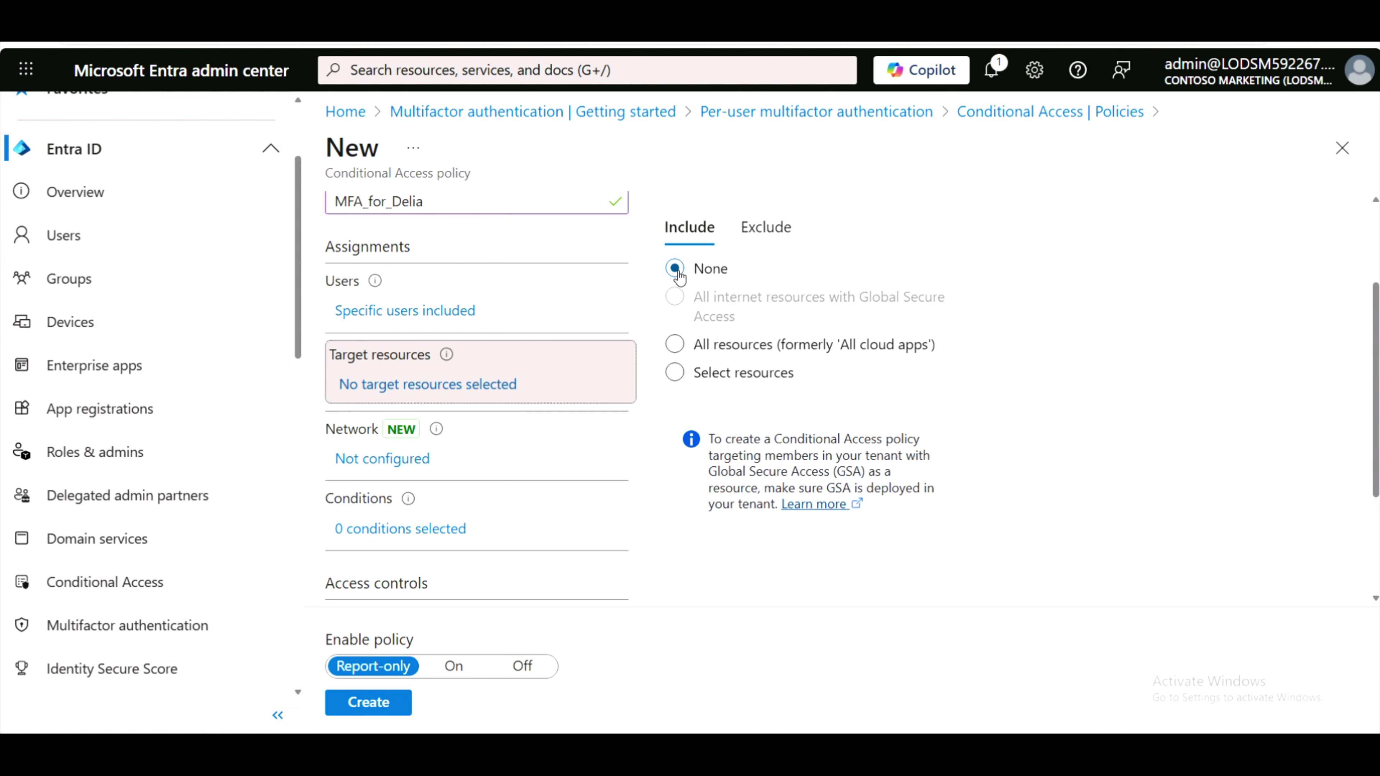
{"action": "left_click", "coordinate": [676, 346]}
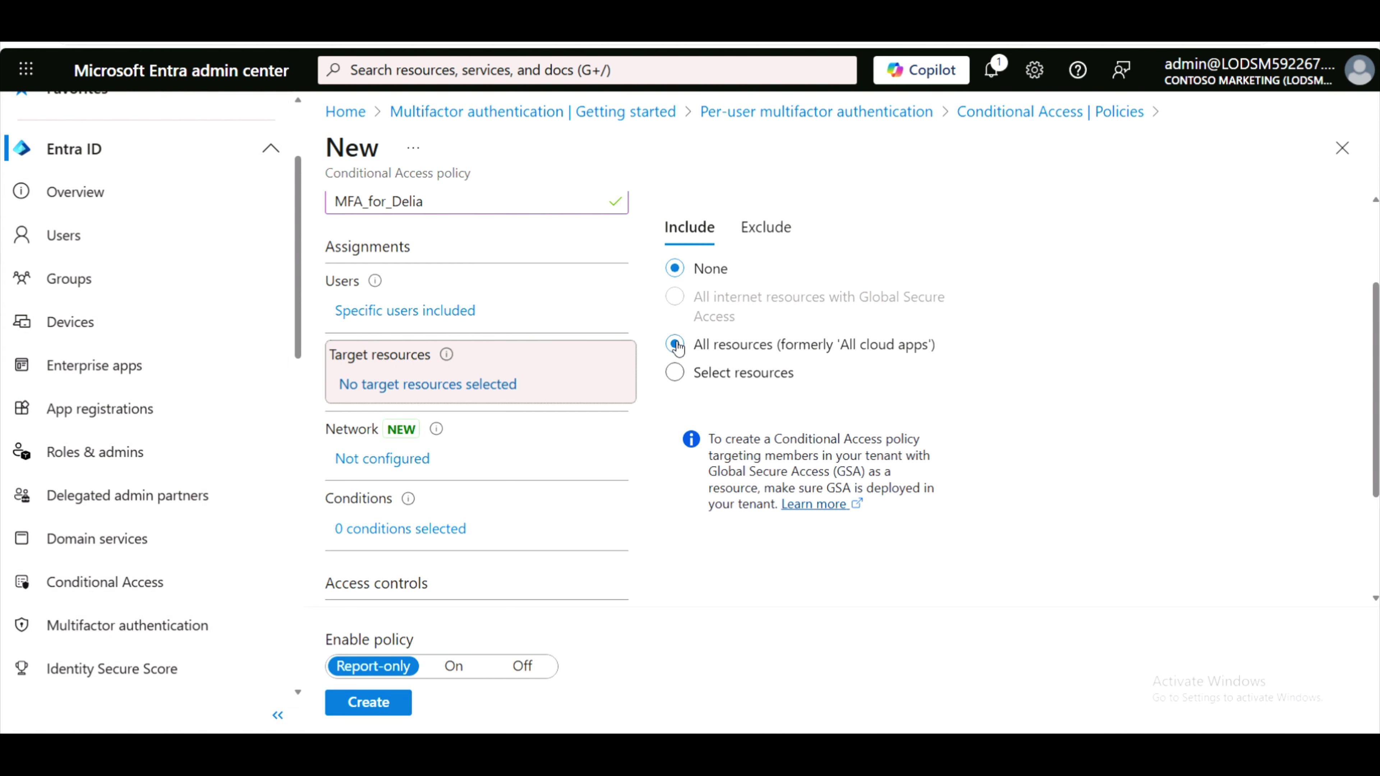
{"action": "left_click", "coordinate": [675, 373]}
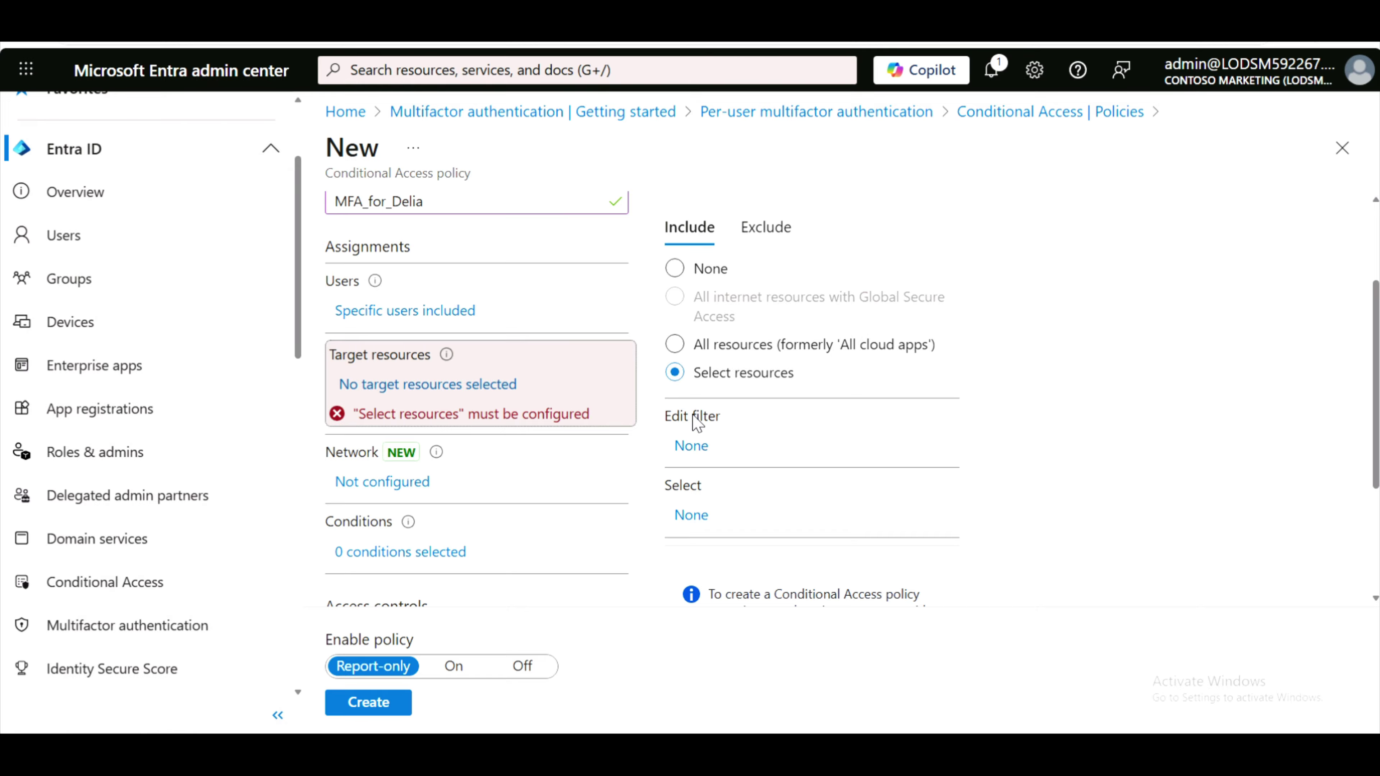
{"action": "left_click", "coordinate": [693, 515]}
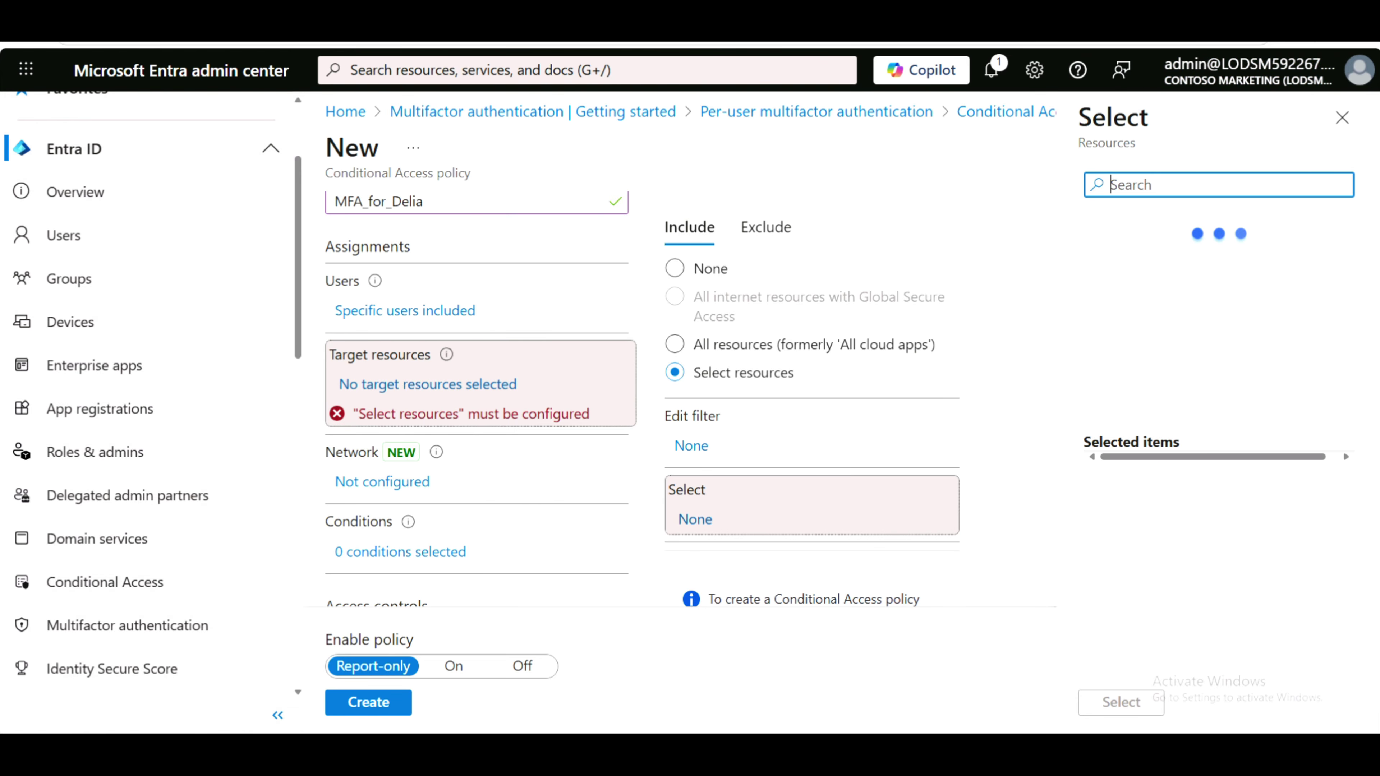
Copy the resource name Office 365 from step 5 of the GitHub lab instructions and return to the Entra resource picker
{"action": "key", "text": "alt+Tab"}
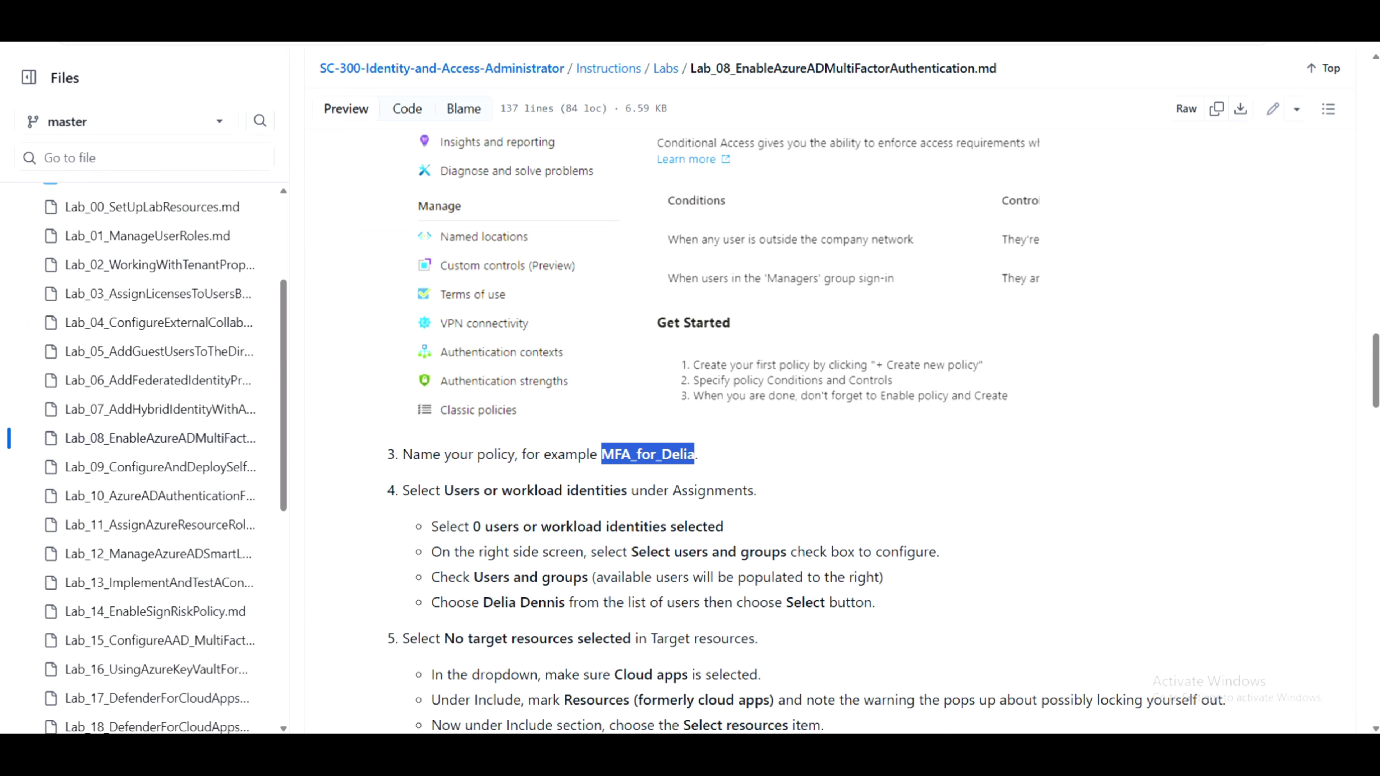
{"action": "scroll", "coordinate": [672, 570], "scroll_direction": "down", "scroll_amount": 5}
{"action": "left_click_drag", "start_coordinate": [662, 487], "coordinate": [728, 486]}
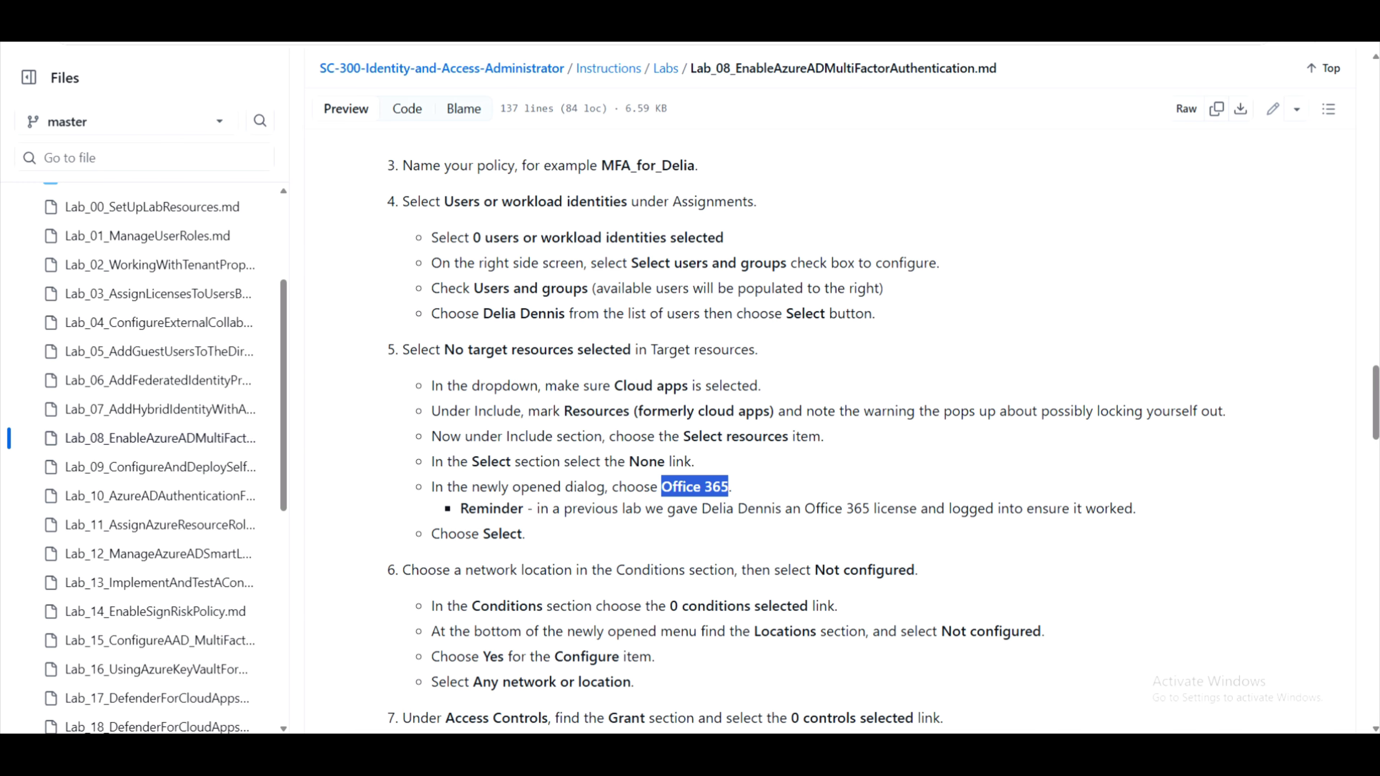
{"action": "right_click", "coordinate": [731, 489]}
{"action": "left_click", "coordinate": [753, 500]}
{"action": "key", "text": "alt+Tab"}
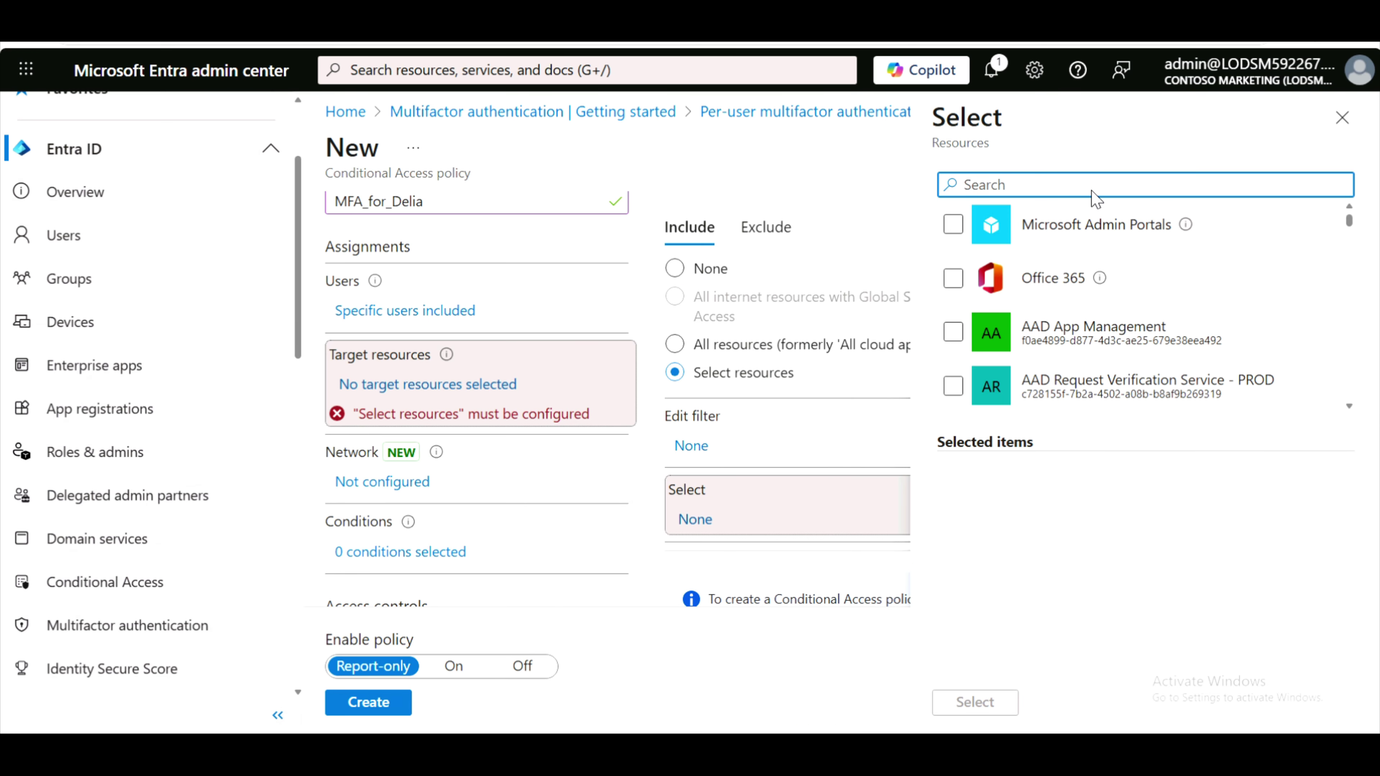
Add Office 365 as the policy's selected target resource and try to create the policy
{"action": "left_click", "coordinate": [953, 279]}
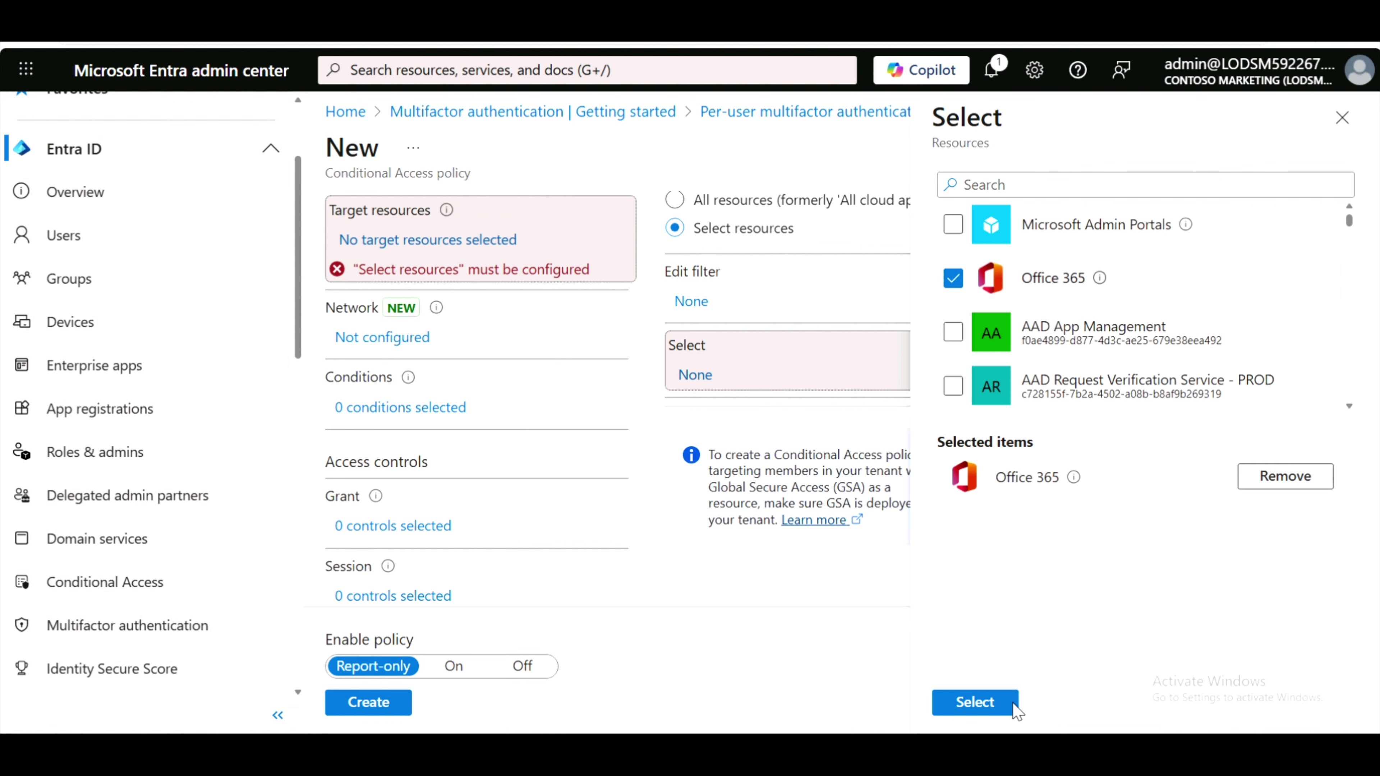
{"action": "left_click", "coordinate": [974, 703]}
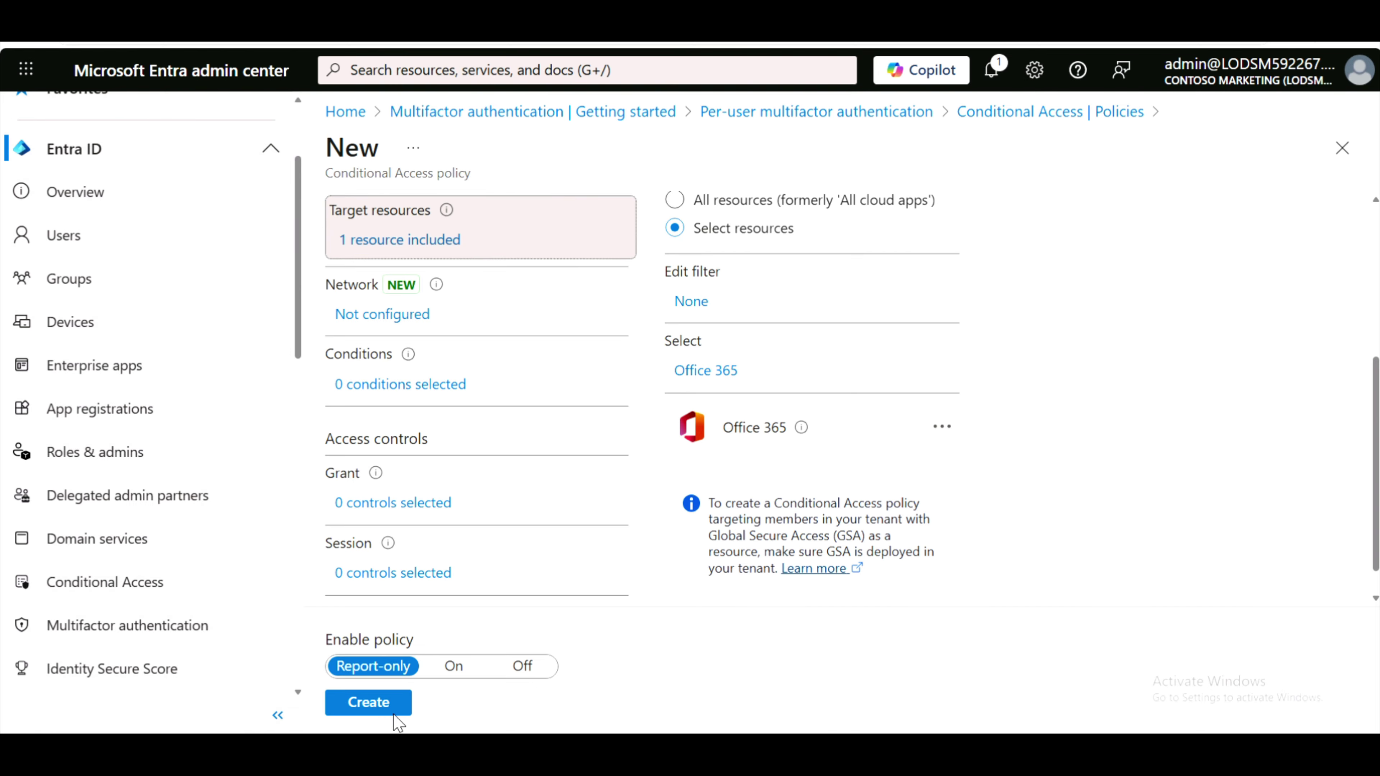
{"action": "left_click", "coordinate": [375, 705]}
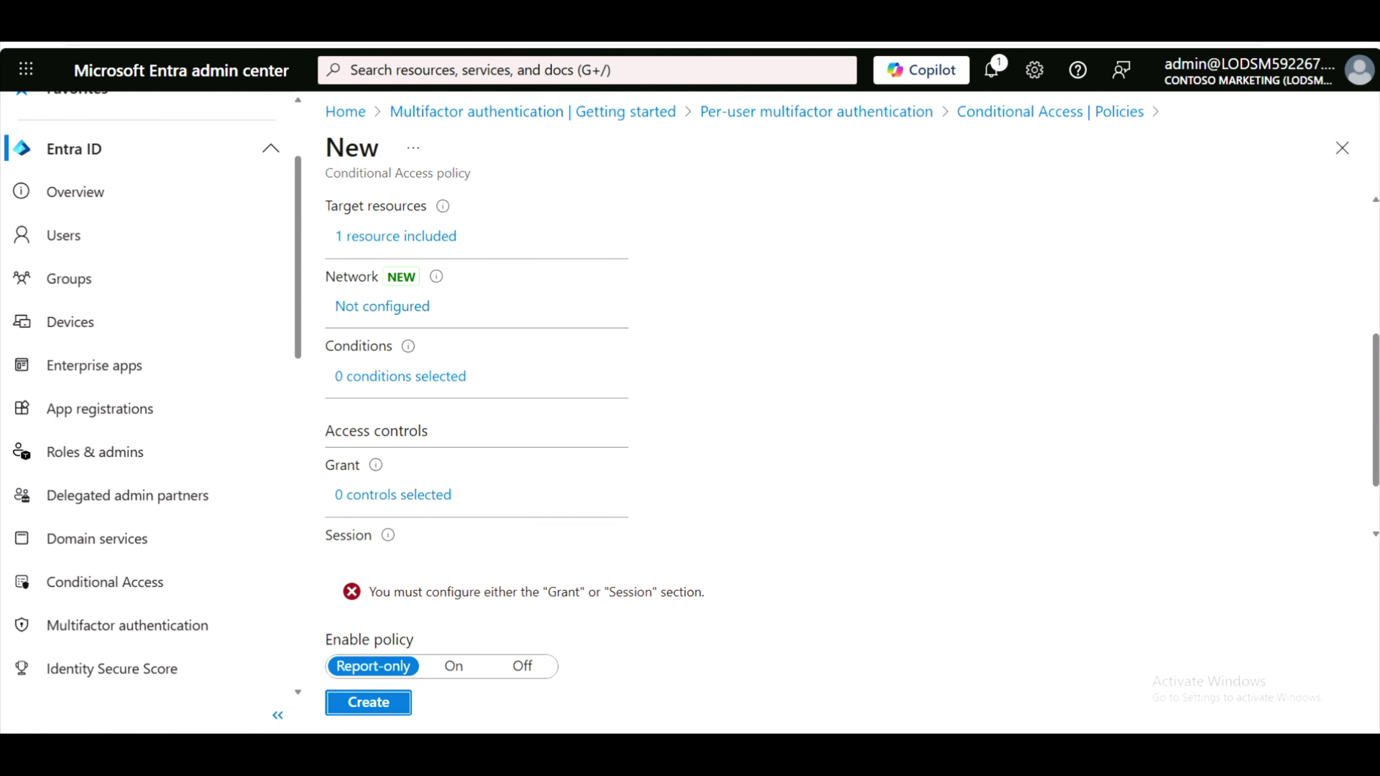
Configure the policy's Grant access controls to grant access with Require multifactor authentication
{"action": "scroll", "coordinate": [799, 473], "scroll_direction": "down", "scroll_amount": 2}
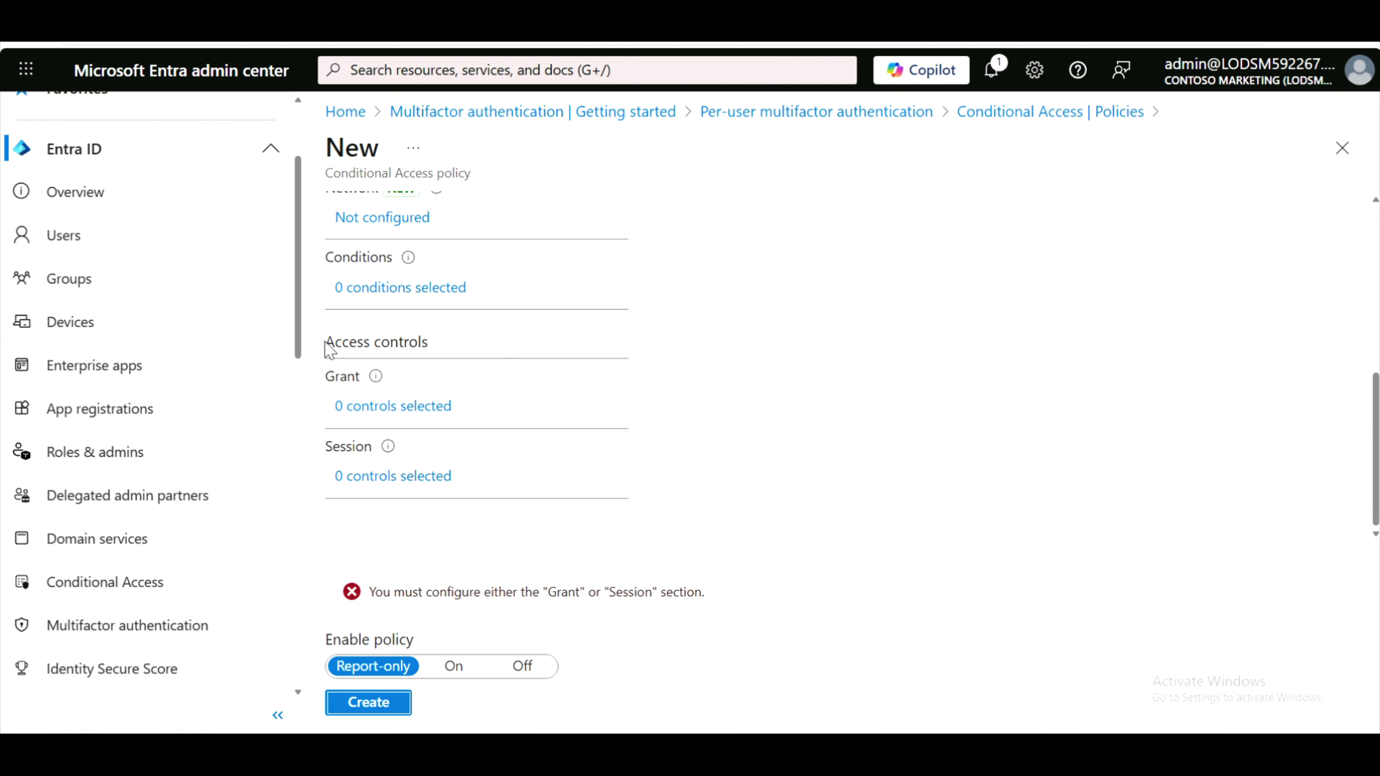
{"action": "left_click_drag", "start_coordinate": [330, 348], "coordinate": [422, 339]}
{"action": "left_click", "coordinate": [473, 425]}
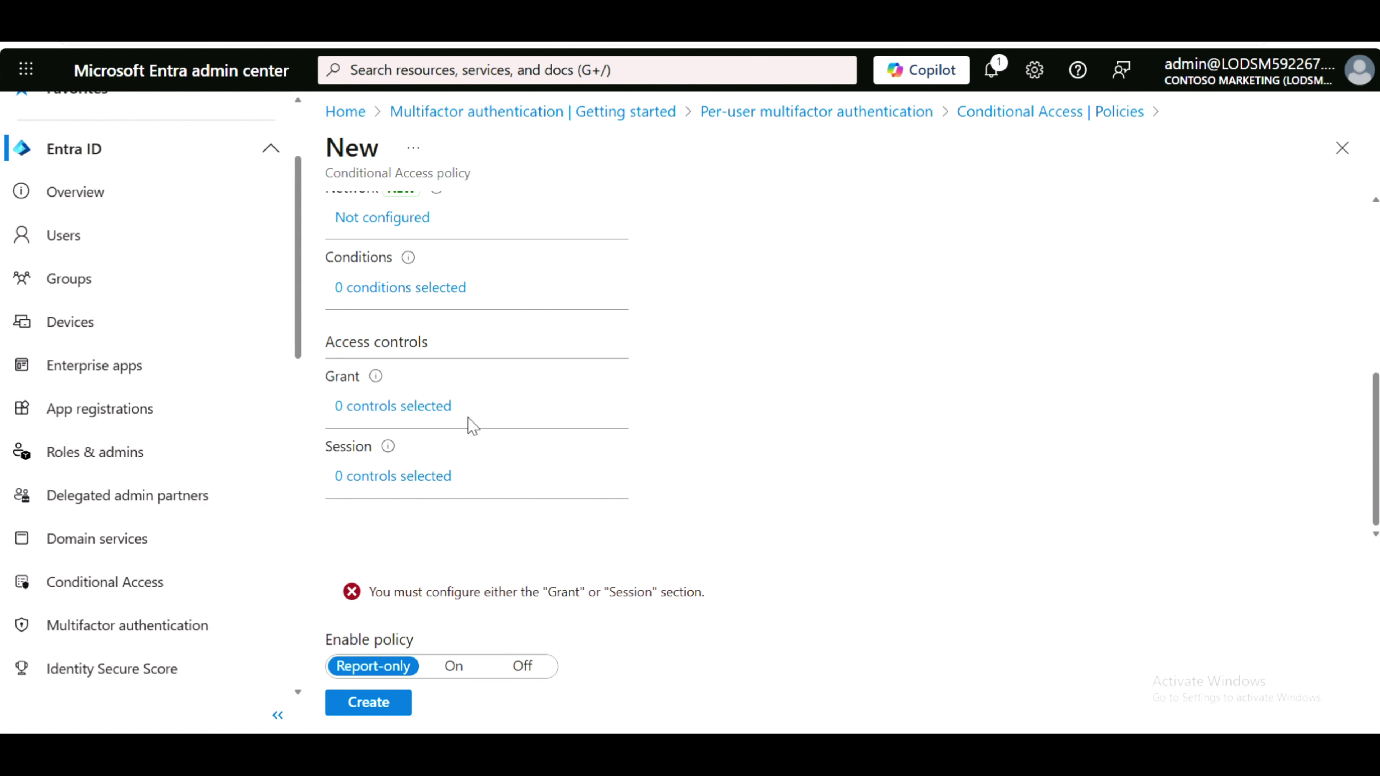
{"action": "left_click", "coordinate": [431, 416]}
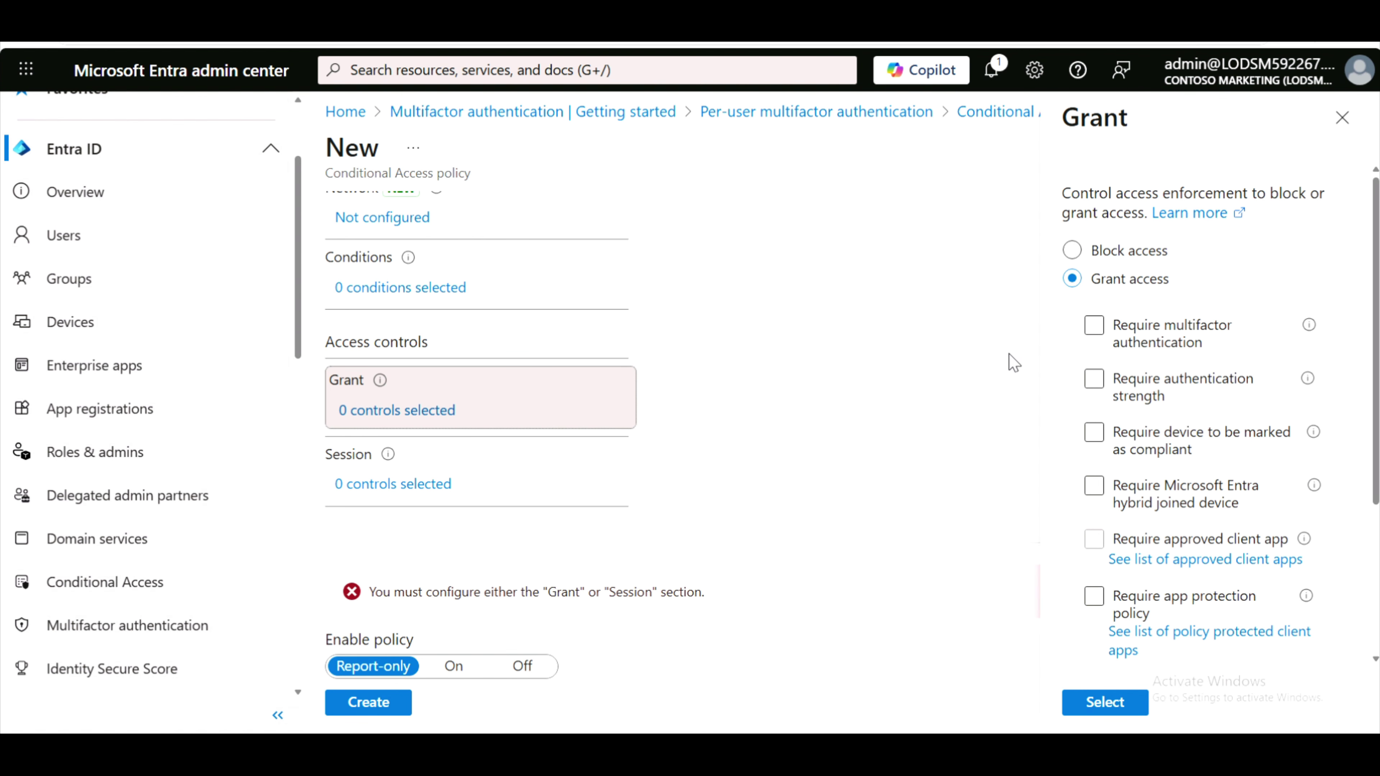
{"action": "left_click", "coordinate": [1094, 433]}
{"action": "left_click", "coordinate": [1094, 327]}
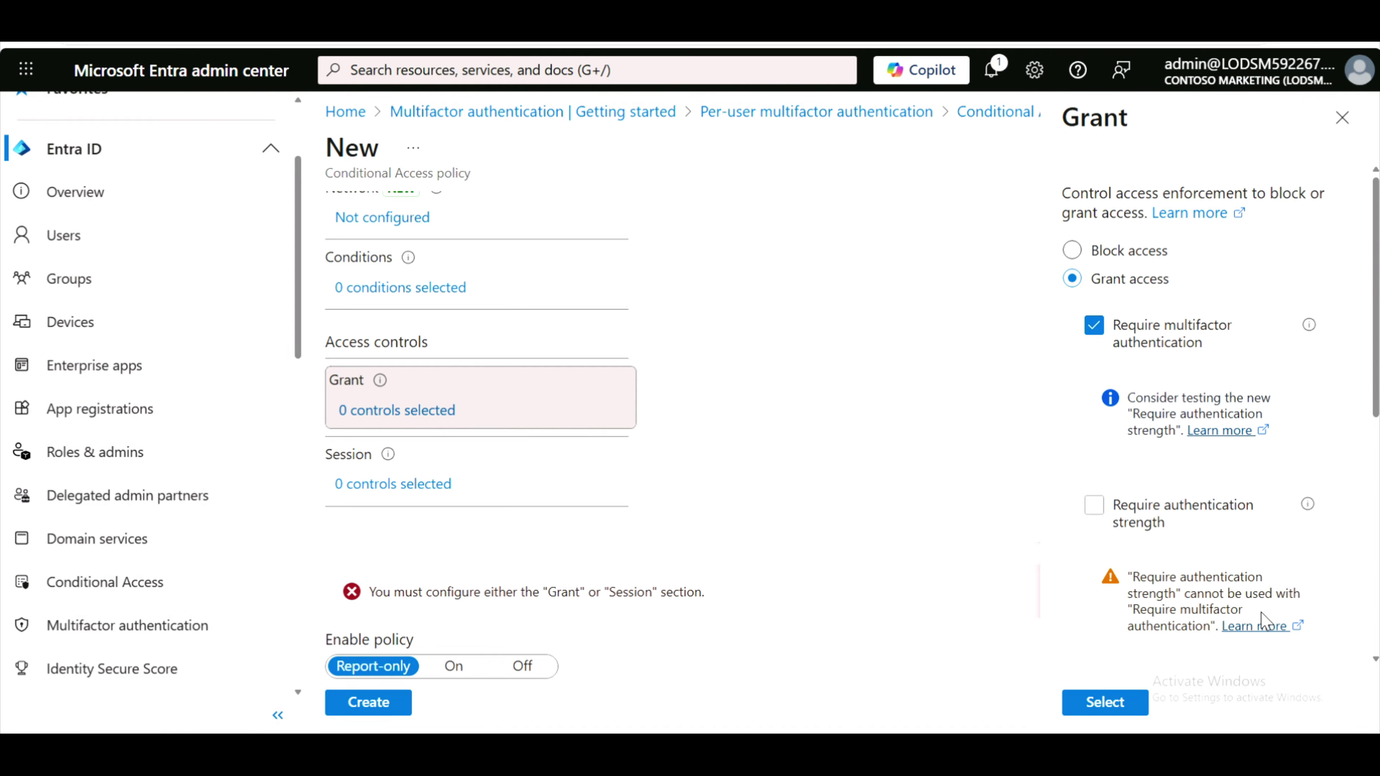
{"action": "left_click", "coordinate": [1115, 705]}
Compare the Grant settings with step 7 of the lab instructions, check Require all the selected controls, and apply the Grant controls
{"action": "left_click", "coordinate": [733, 27]}
{"action": "scroll", "coordinate": [686, 543], "scroll_direction": "down", "scroll_amount": 5}
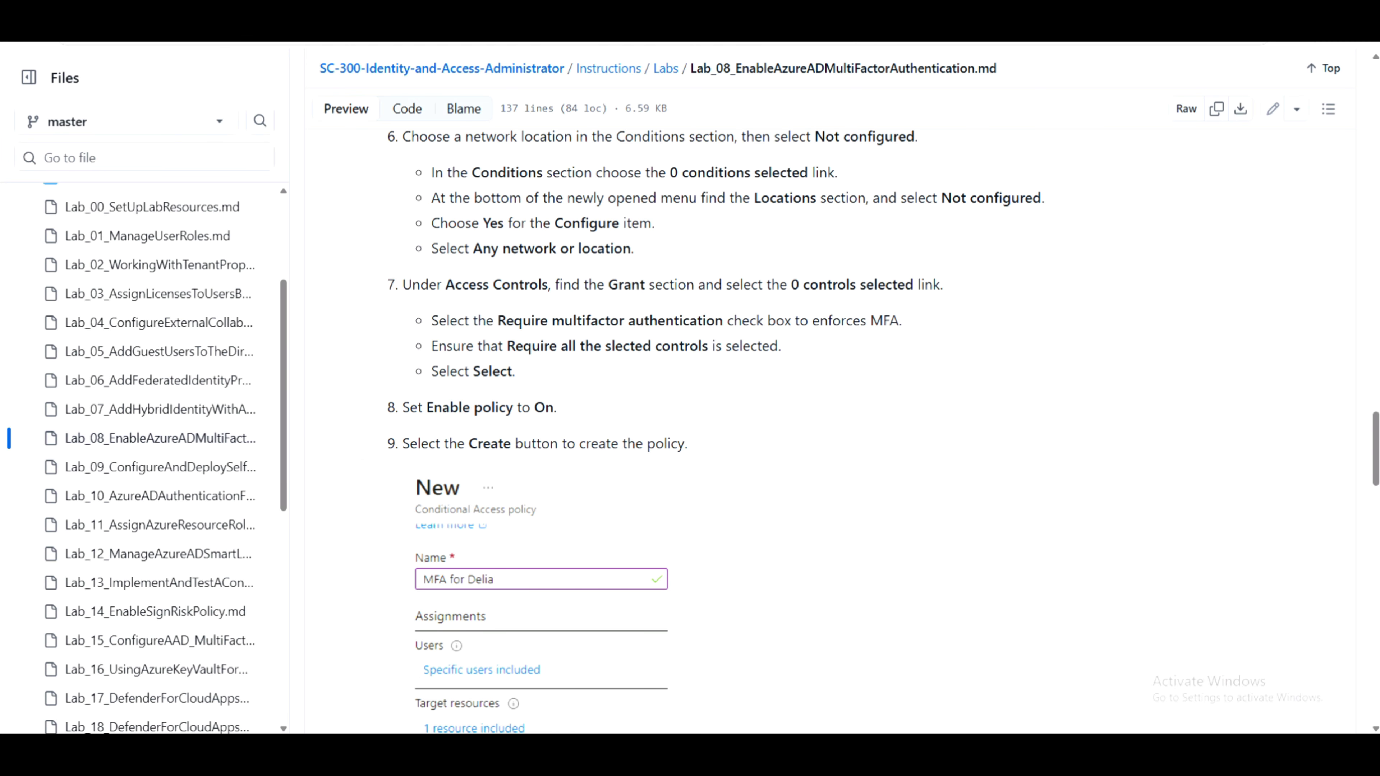
{"action": "left_click_drag", "start_coordinate": [497, 320], "coordinate": [742, 320]}
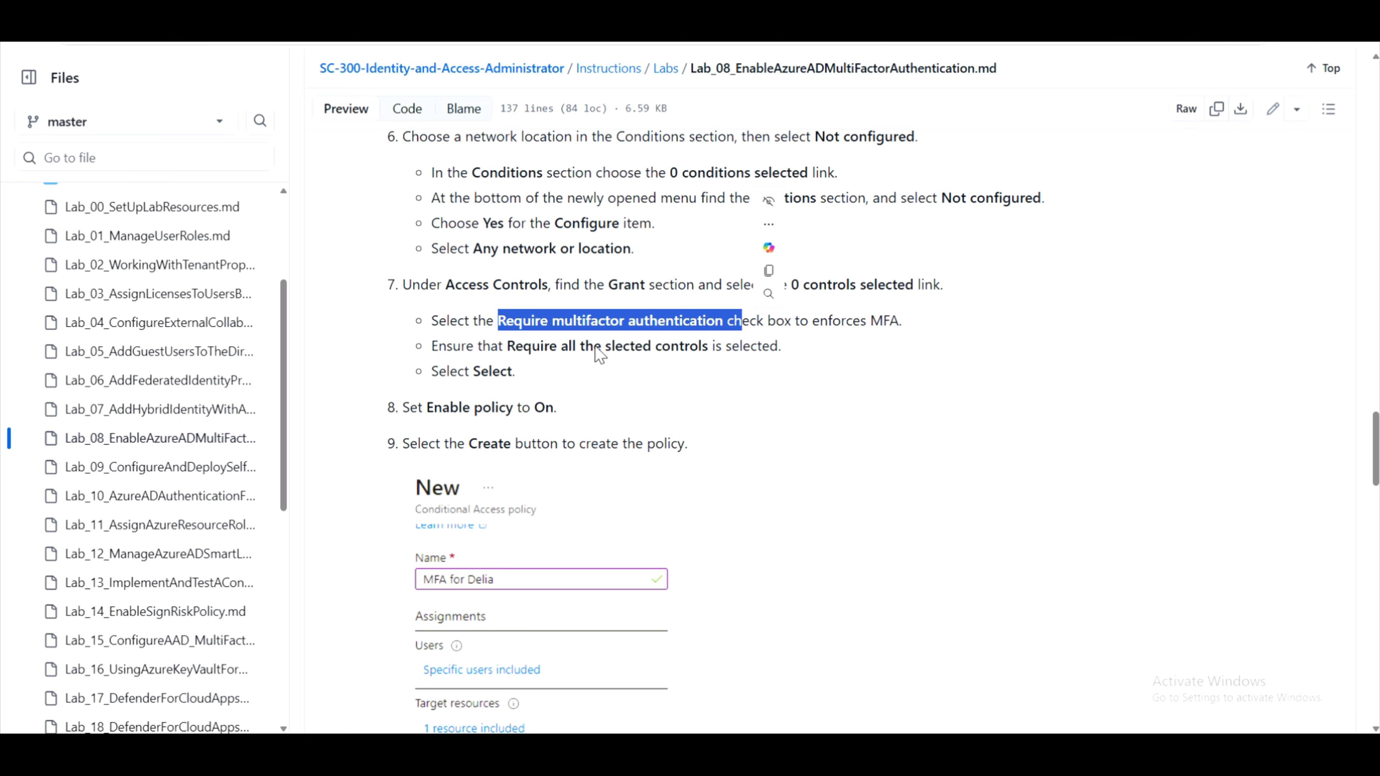
{"action": "left_click_drag", "start_coordinate": [504, 345], "coordinate": [711, 346]}
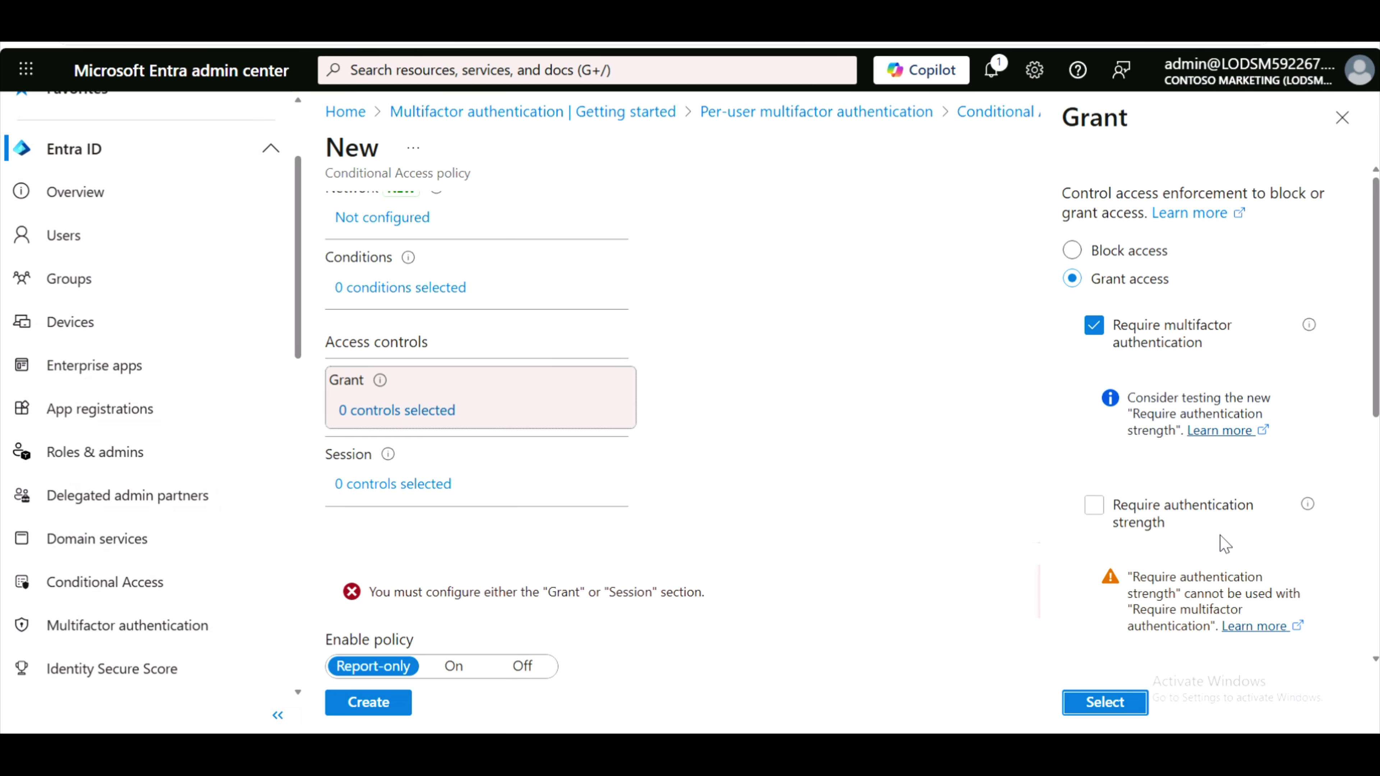
{"action": "scroll", "coordinate": [1225, 543], "scroll_direction": "down", "scroll_amount": 2}
{"action": "scroll", "coordinate": [1214, 549], "scroll_direction": "down", "scroll_amount": 2}
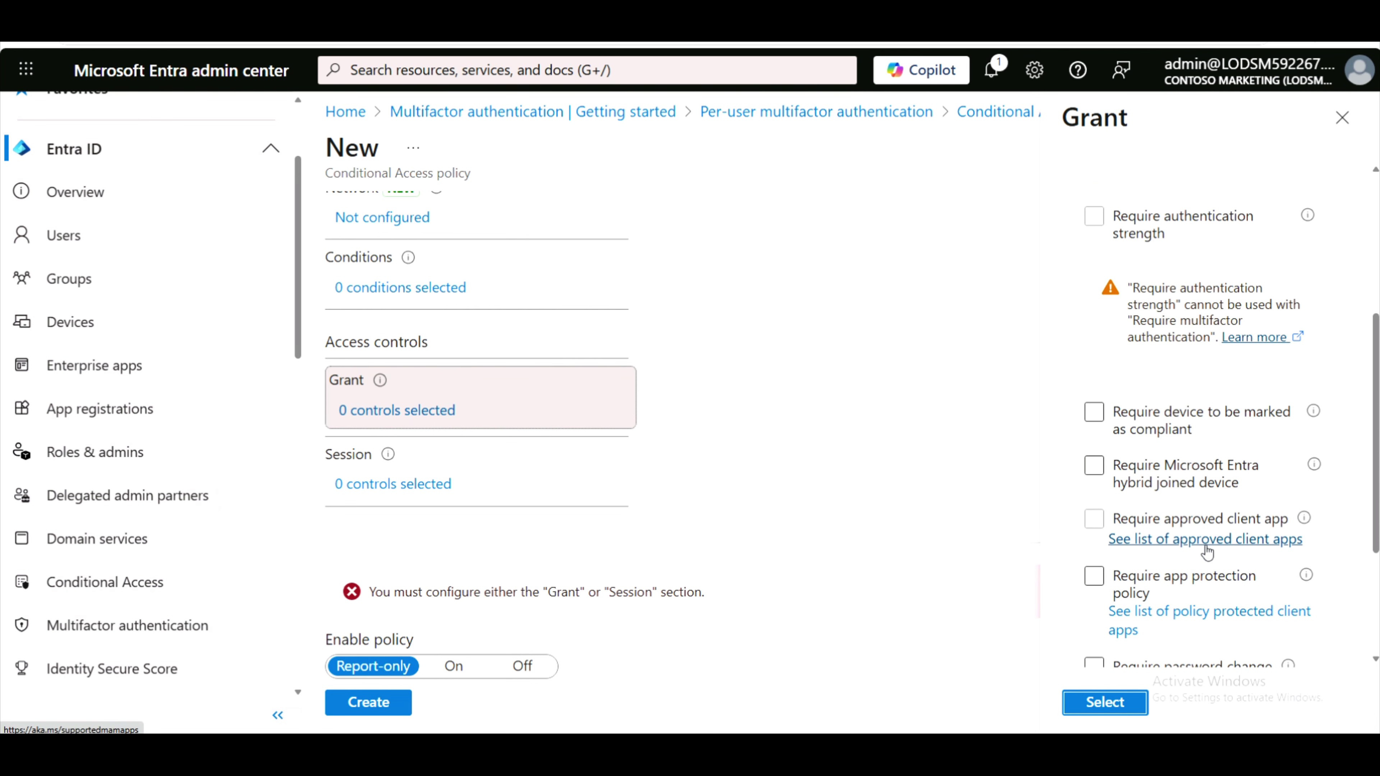
{"action": "scroll", "coordinate": [1094, 450], "scroll_direction": "down", "scroll_amount": 2}
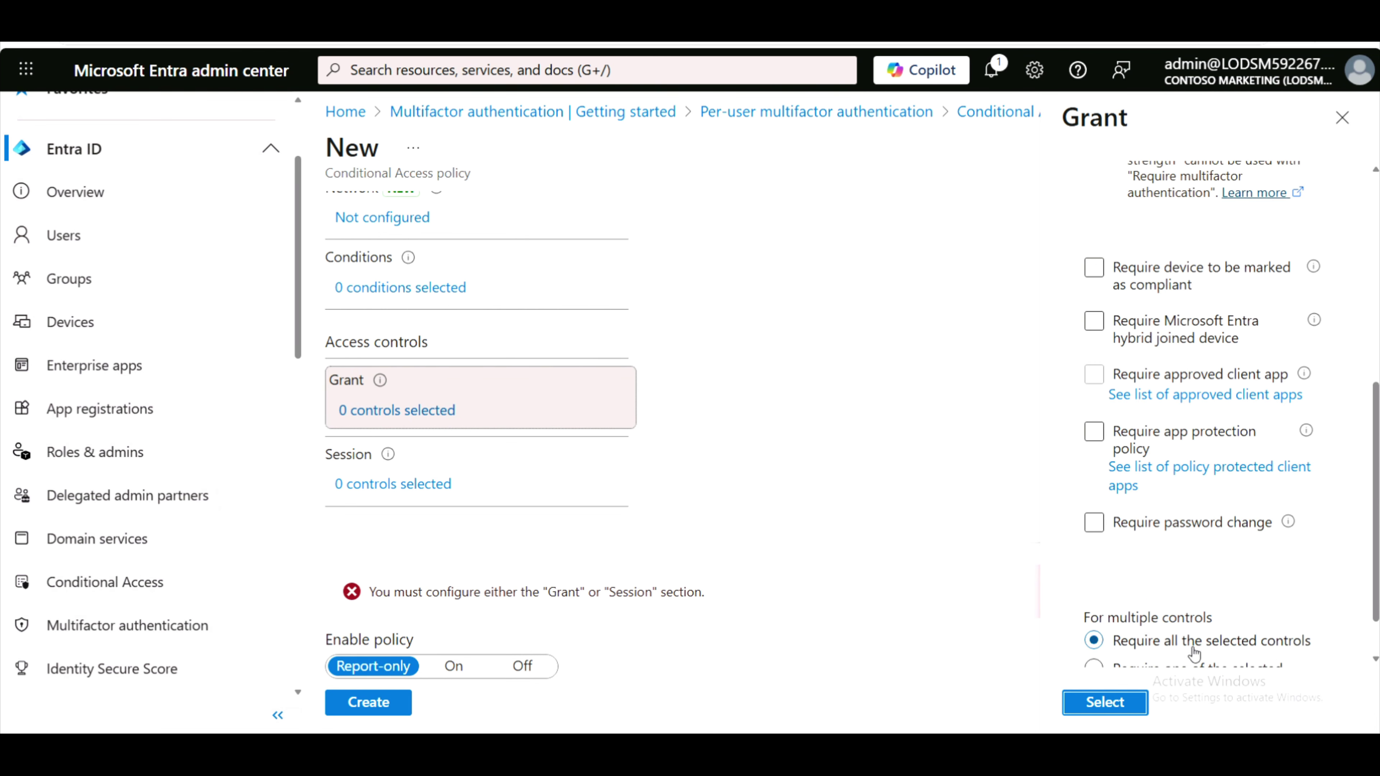
{"action": "left_click", "coordinate": [1105, 703]}
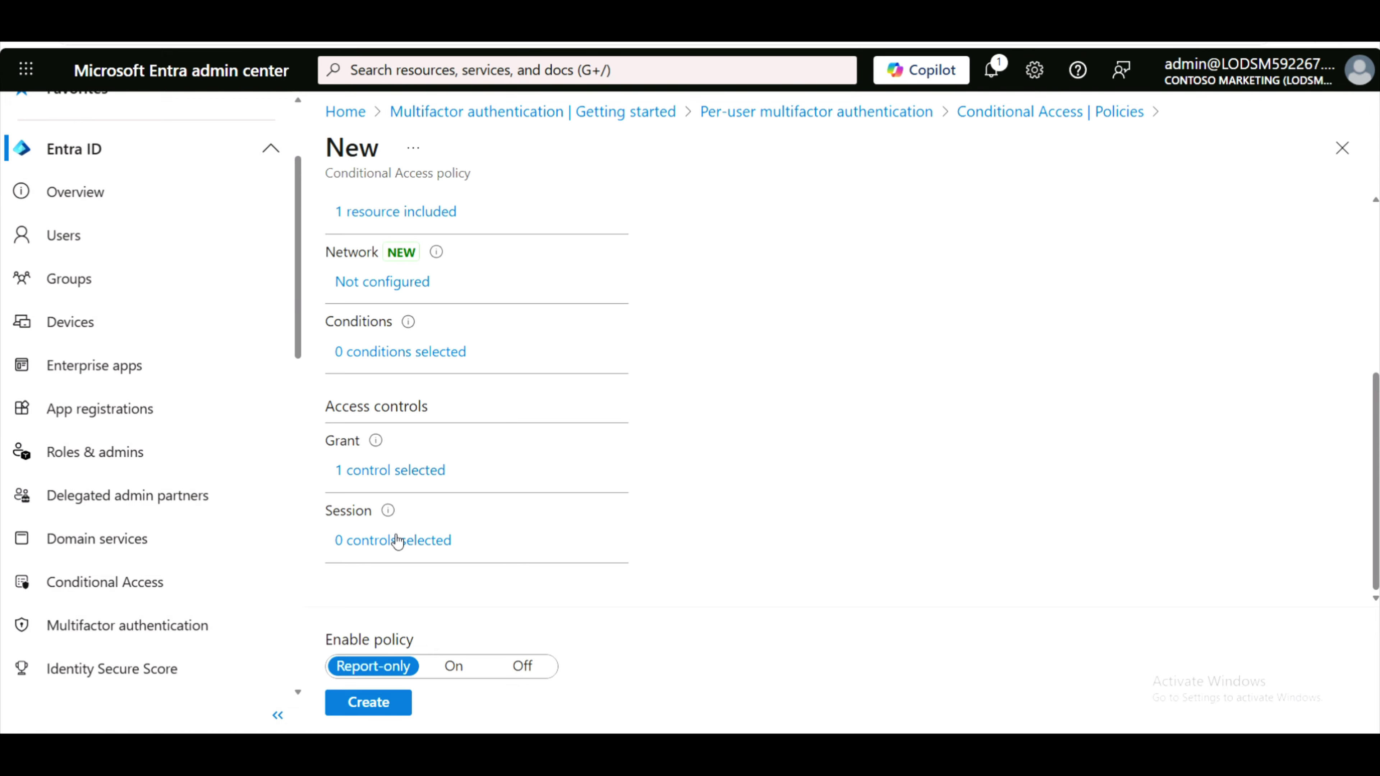
Consult step 8 of the lab instructions, set Enable policy to On, and create the Conditional Access policy
{"action": "left_click", "coordinate": [397, 539]}
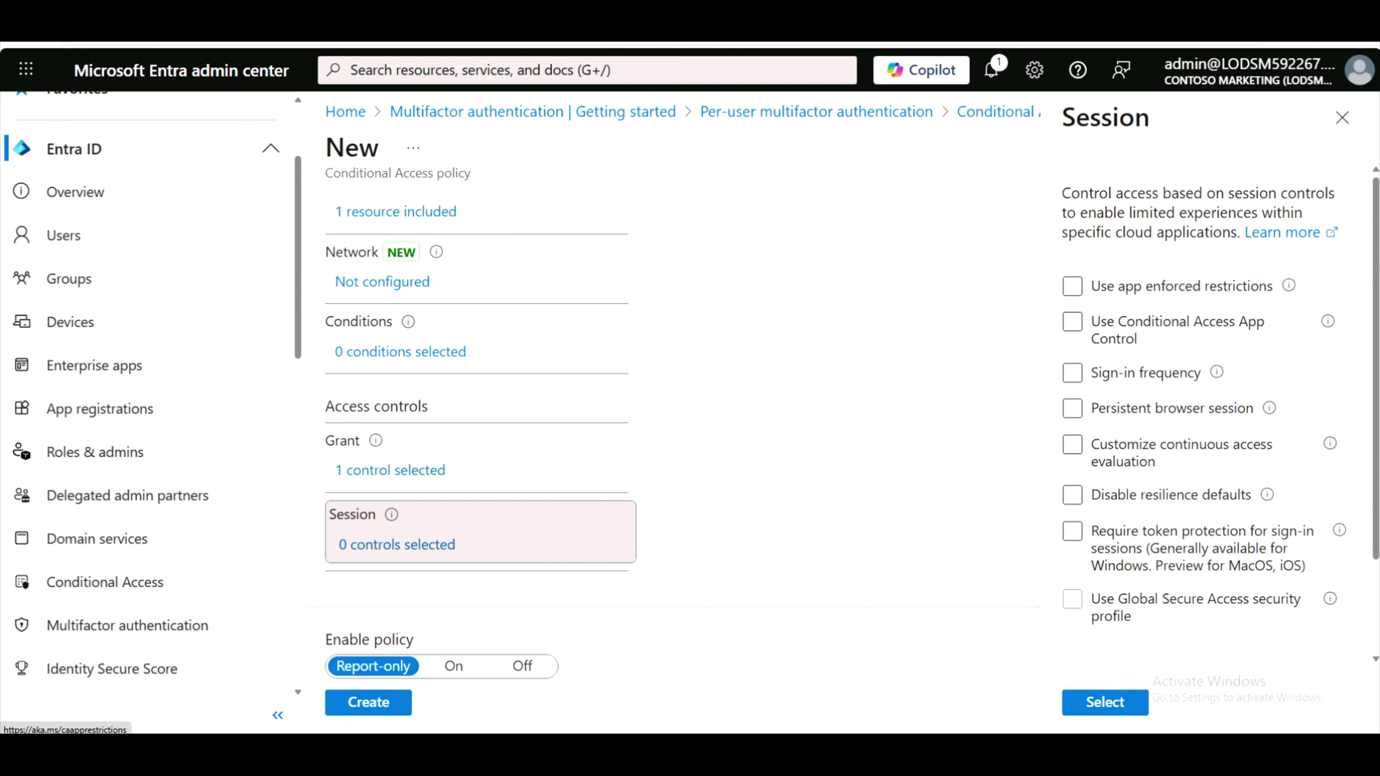
{"action": "key", "text": "alt+Tab"}
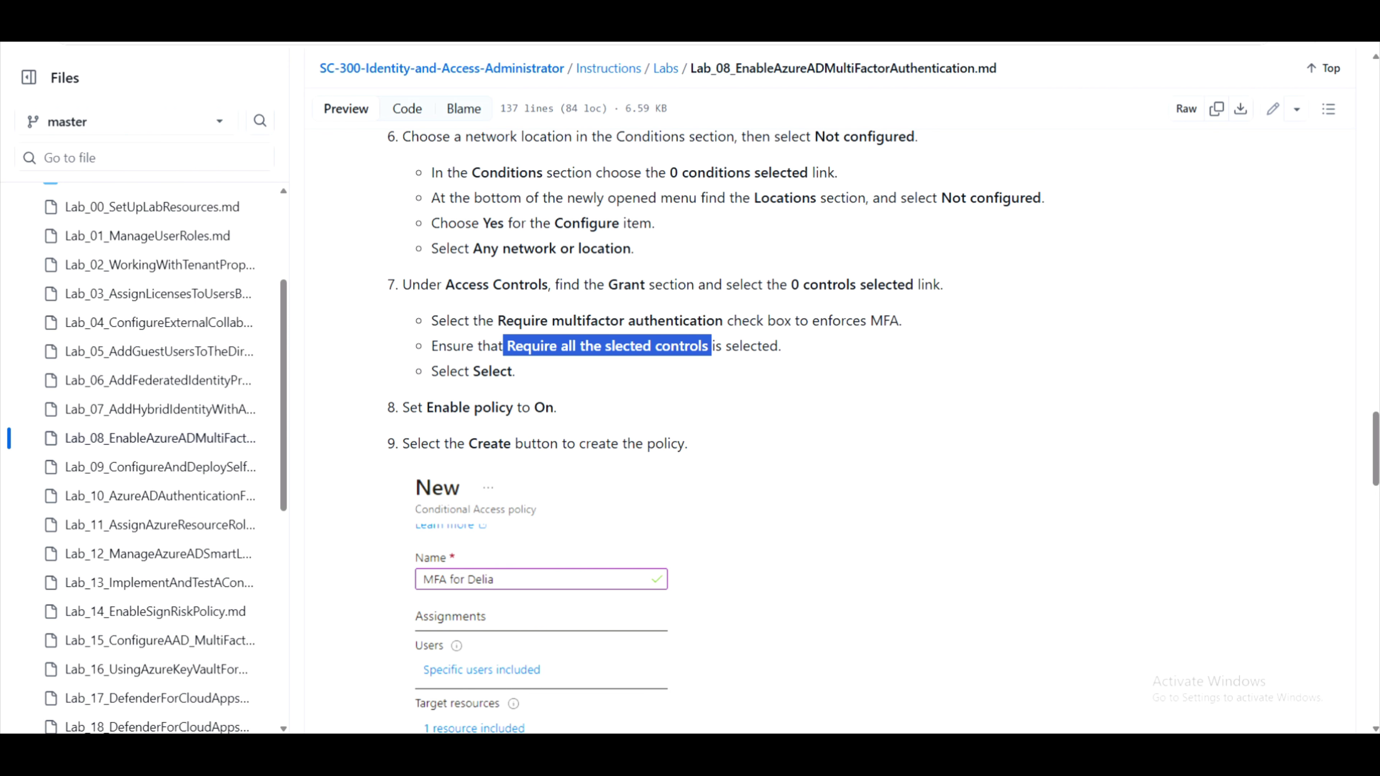
{"action": "left_click_drag", "start_coordinate": [426, 408], "coordinate": [572, 415]}
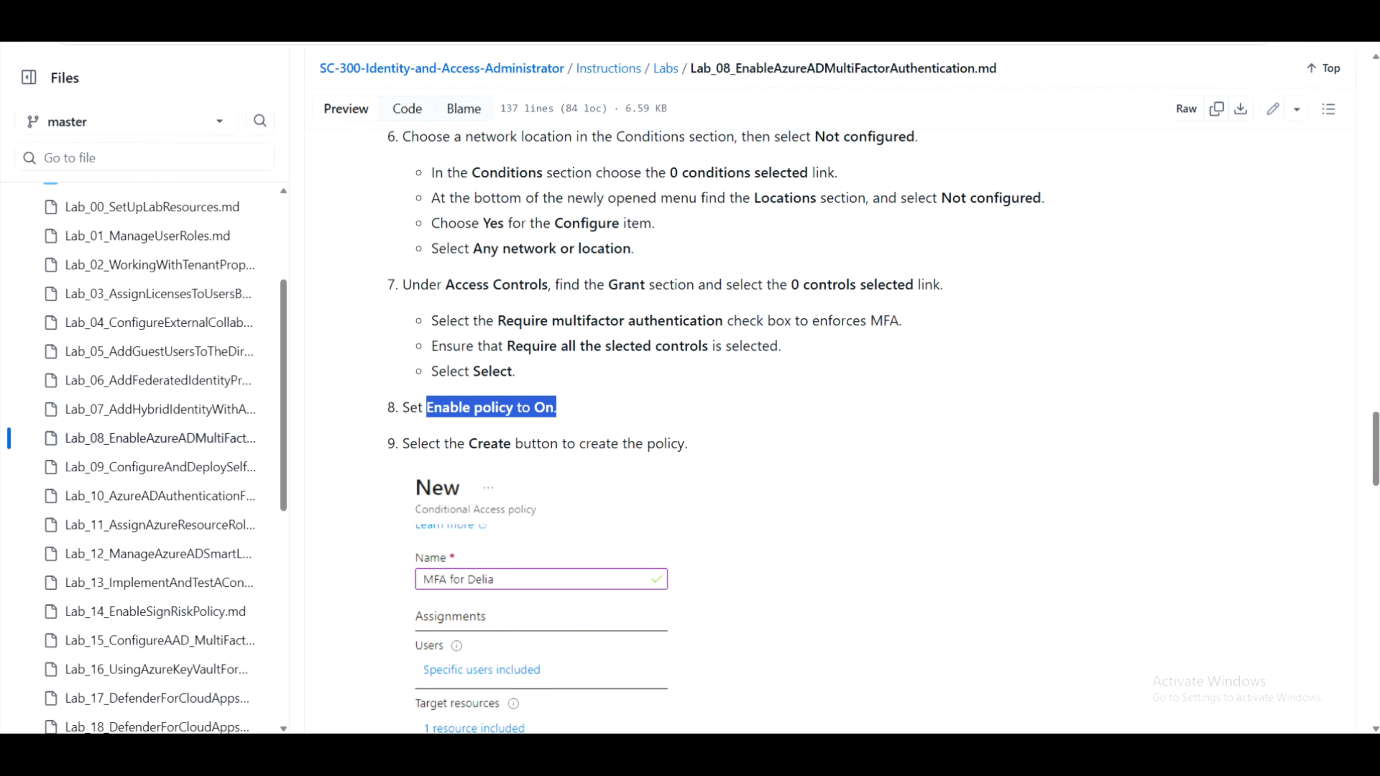
{"action": "key", "text": "alt+Tab"}
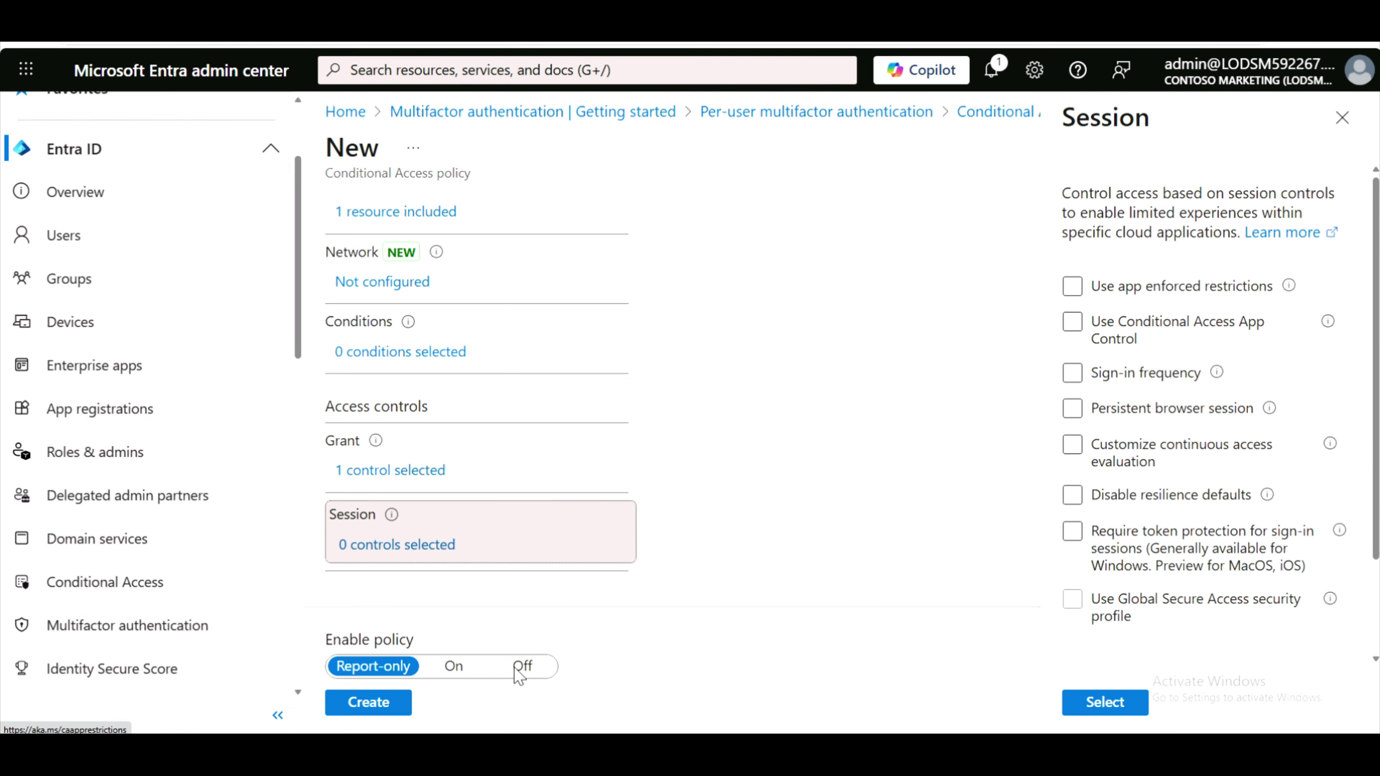
{"action": "left_click", "coordinate": [453, 666]}
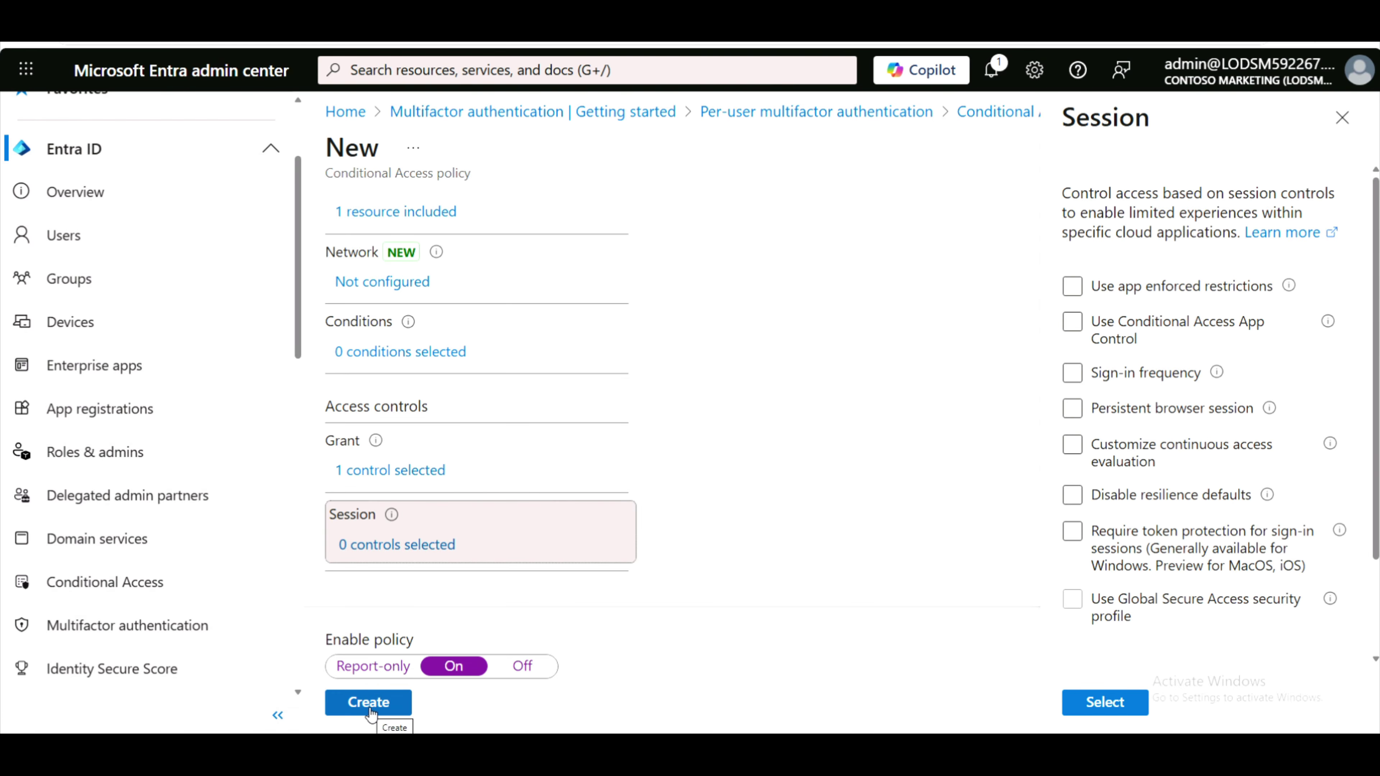
{"action": "left_click", "coordinate": [369, 703]}
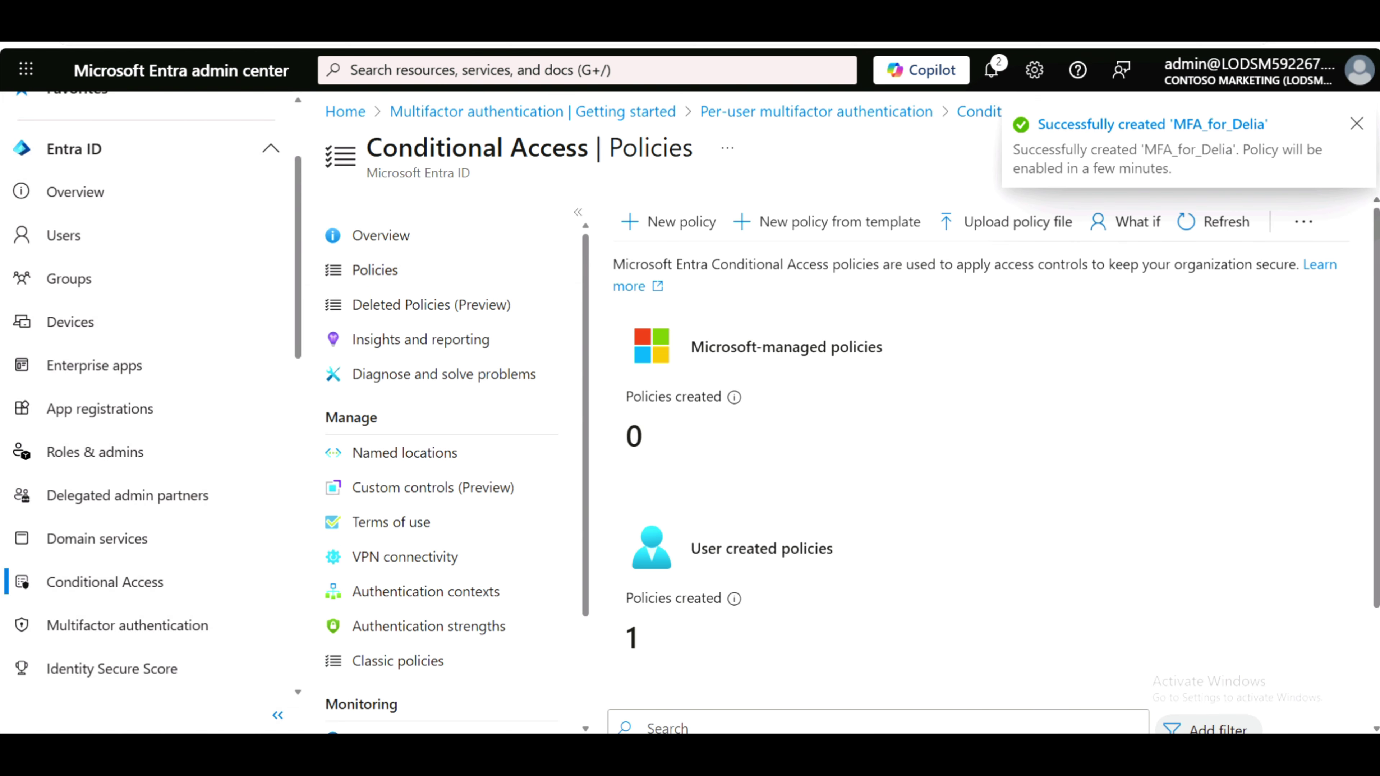
Open the newly created Conditional Access policy to review its settings, and close it
{"action": "left_click", "coordinate": [1174, 126]}
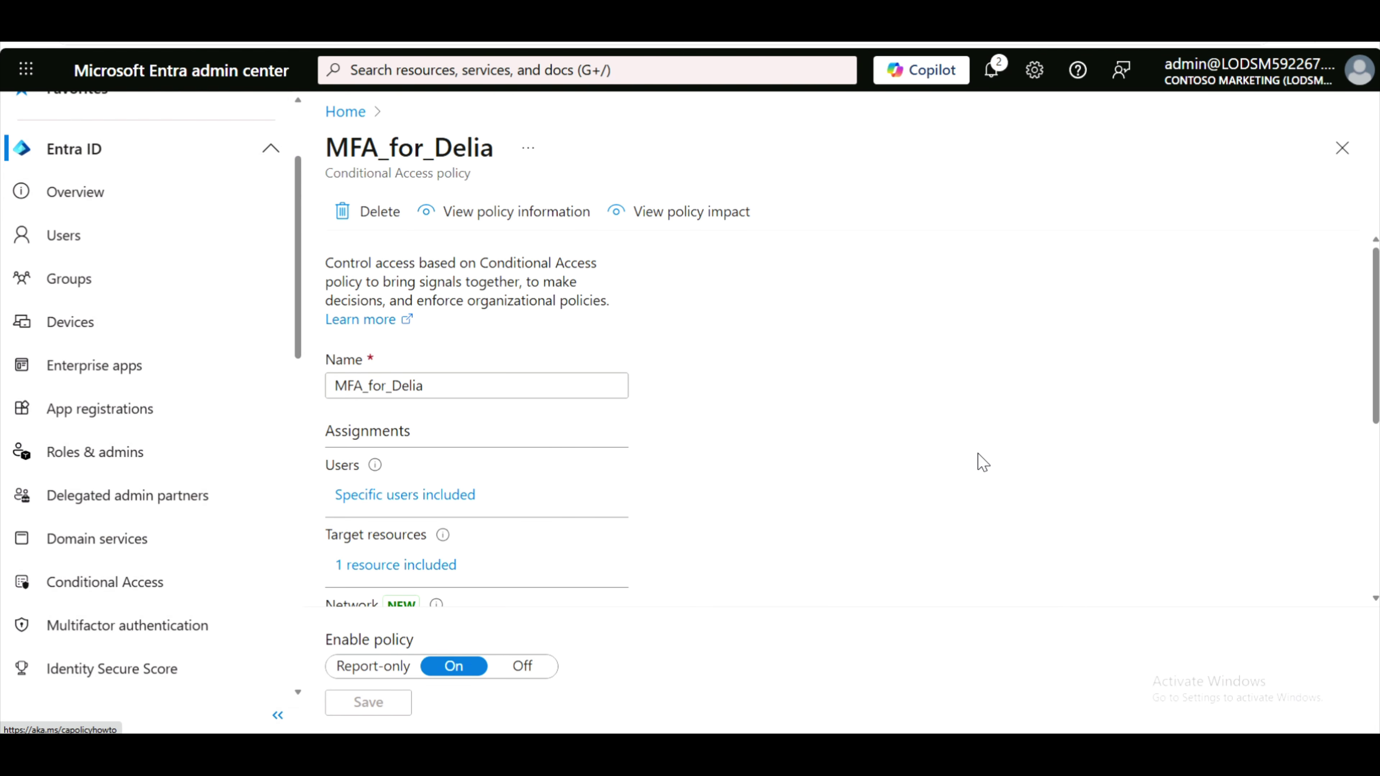
{"action": "left_click", "coordinate": [1341, 148]}
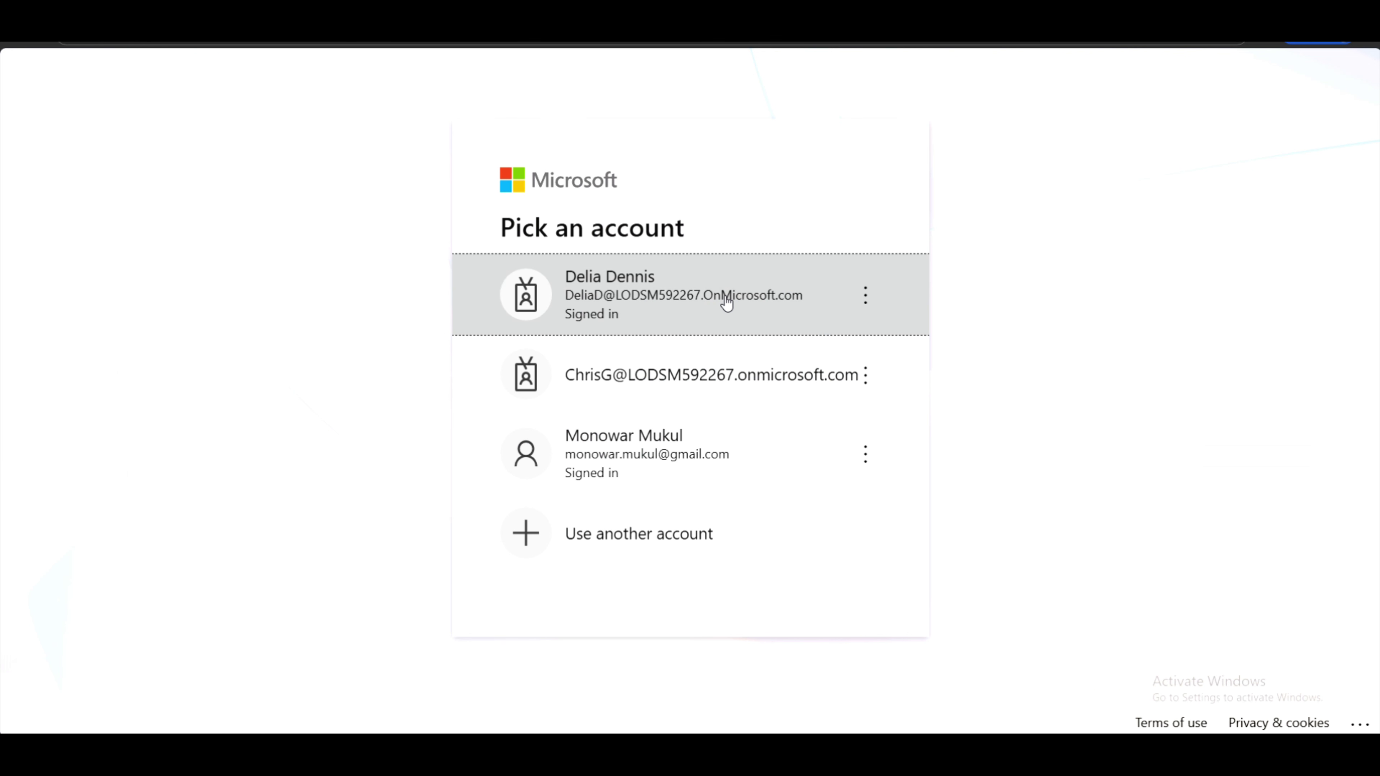
Sign in with the test user's account targeted by the policy and register Microsoft Authenticator as the verification method
{"action": "left_click", "coordinate": [724, 296]}
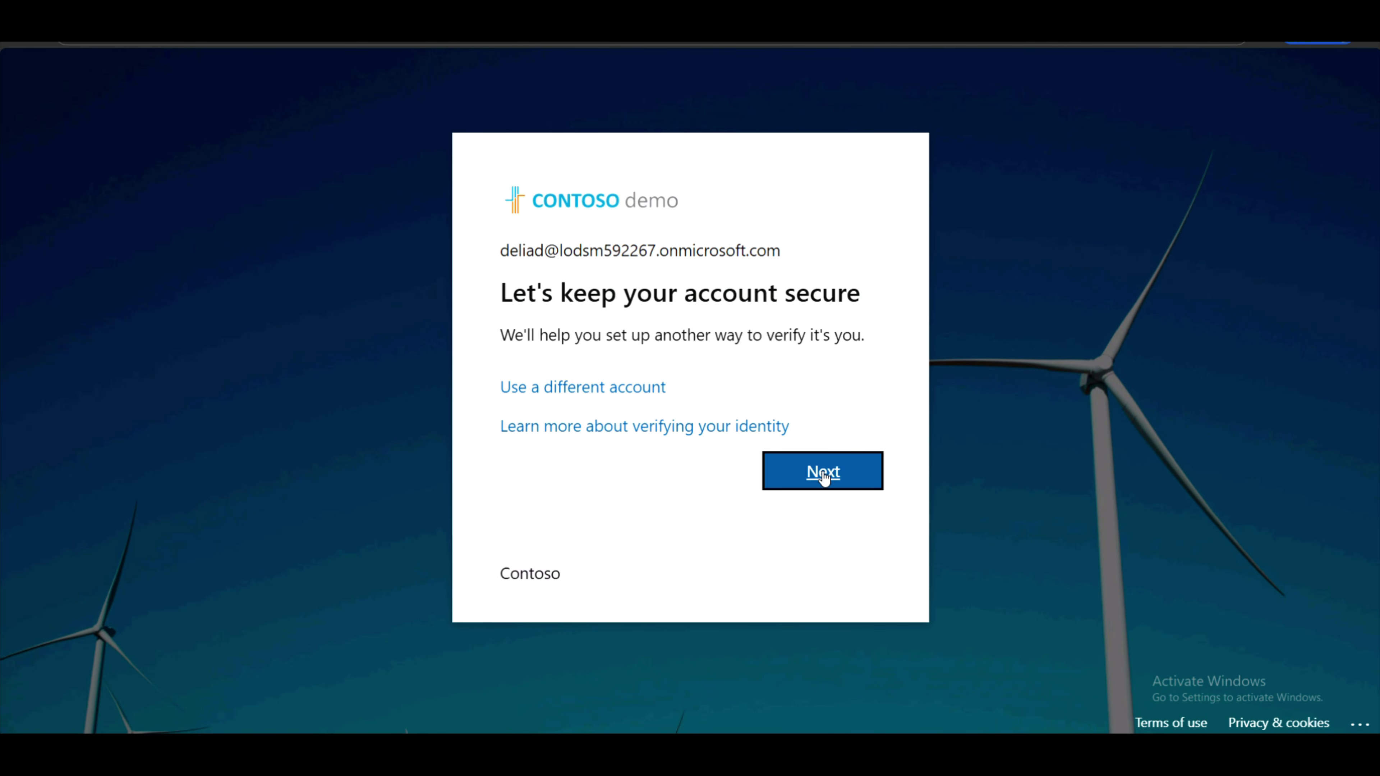
{"action": "left_click", "coordinate": [823, 473]}
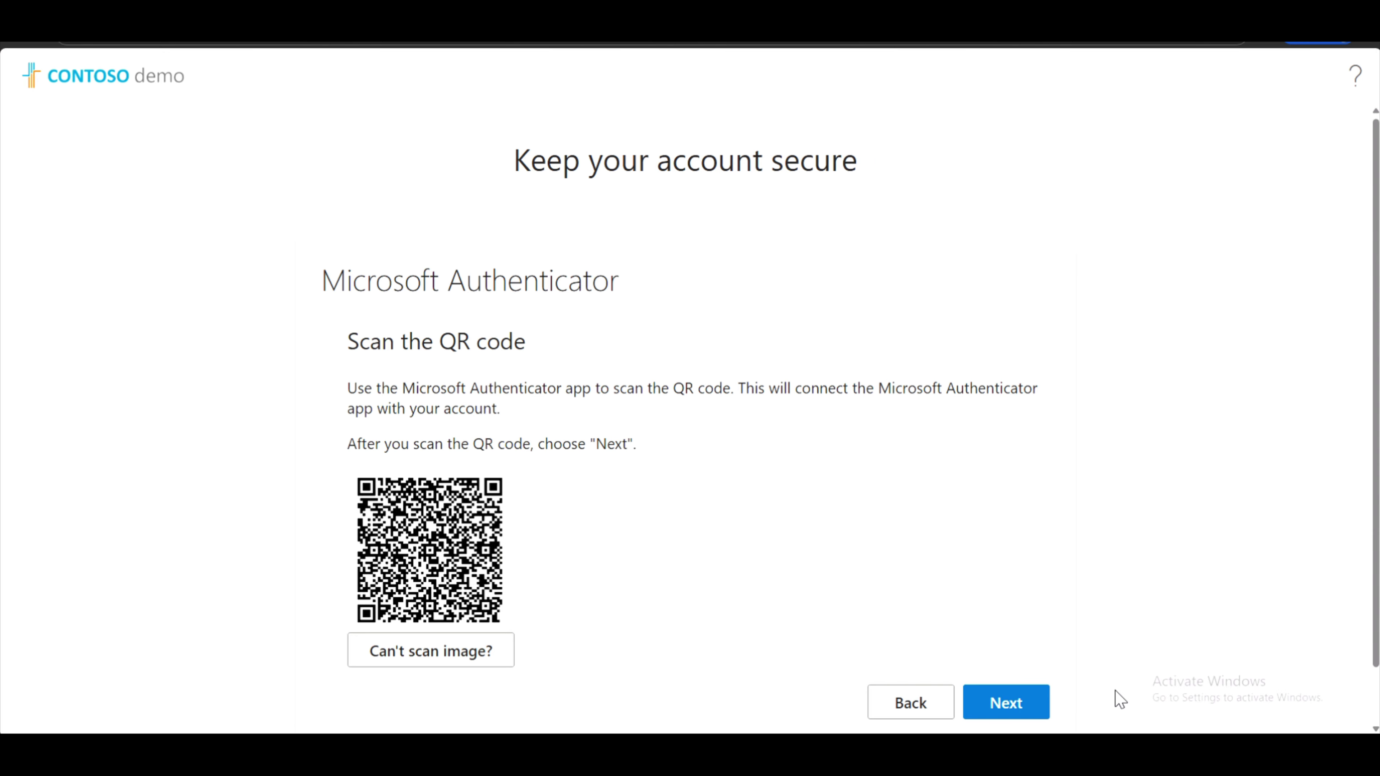
{"action": "left_click", "coordinate": [1009, 717]}
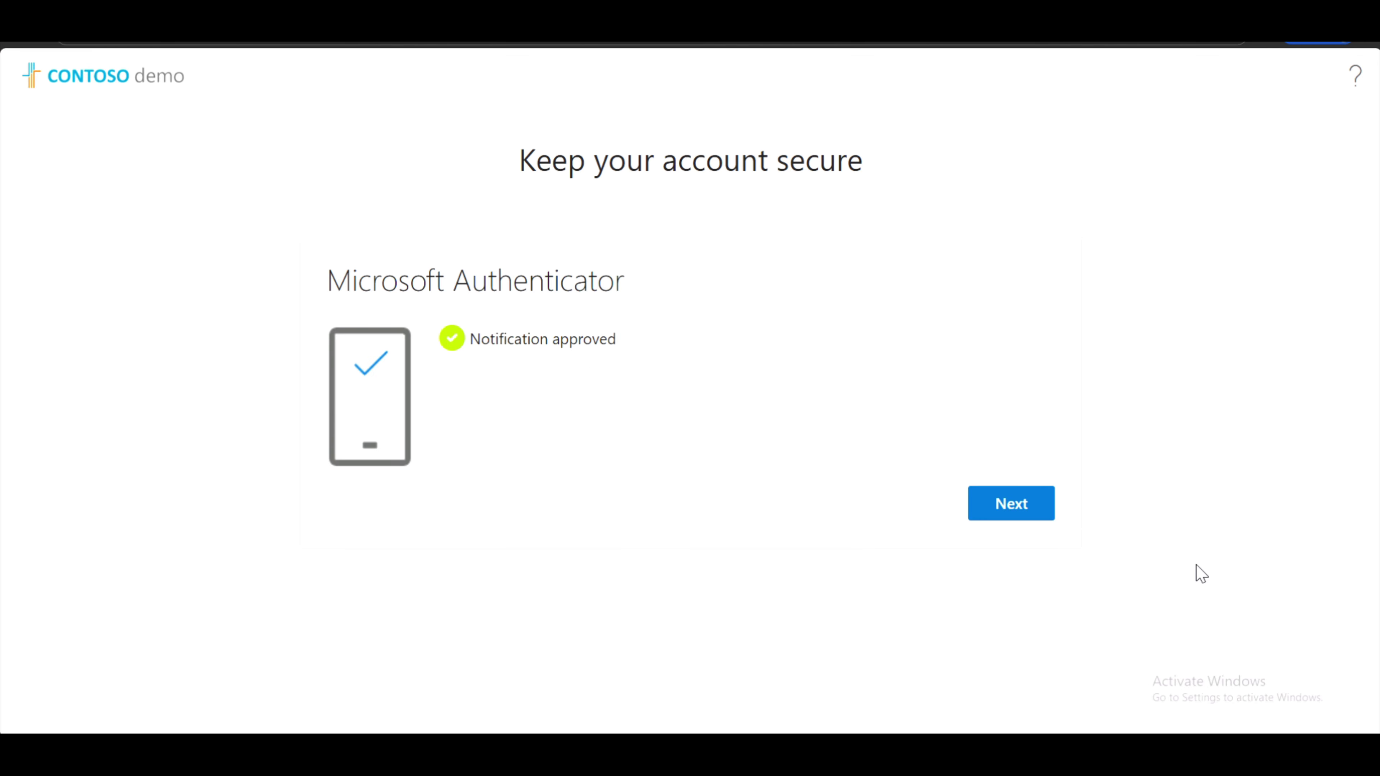
{"action": "left_click", "coordinate": [1012, 504]}
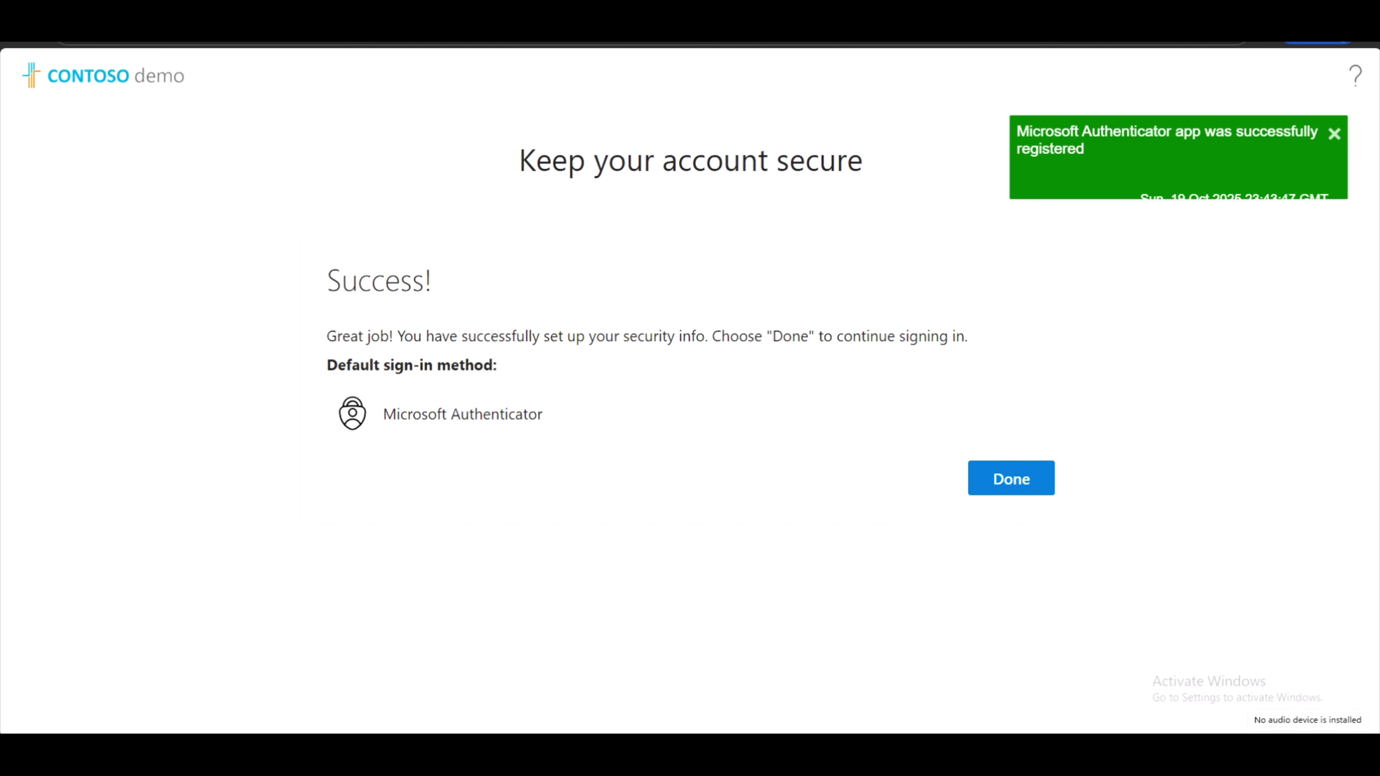
{"action": "left_click", "coordinate": [1012, 479]}
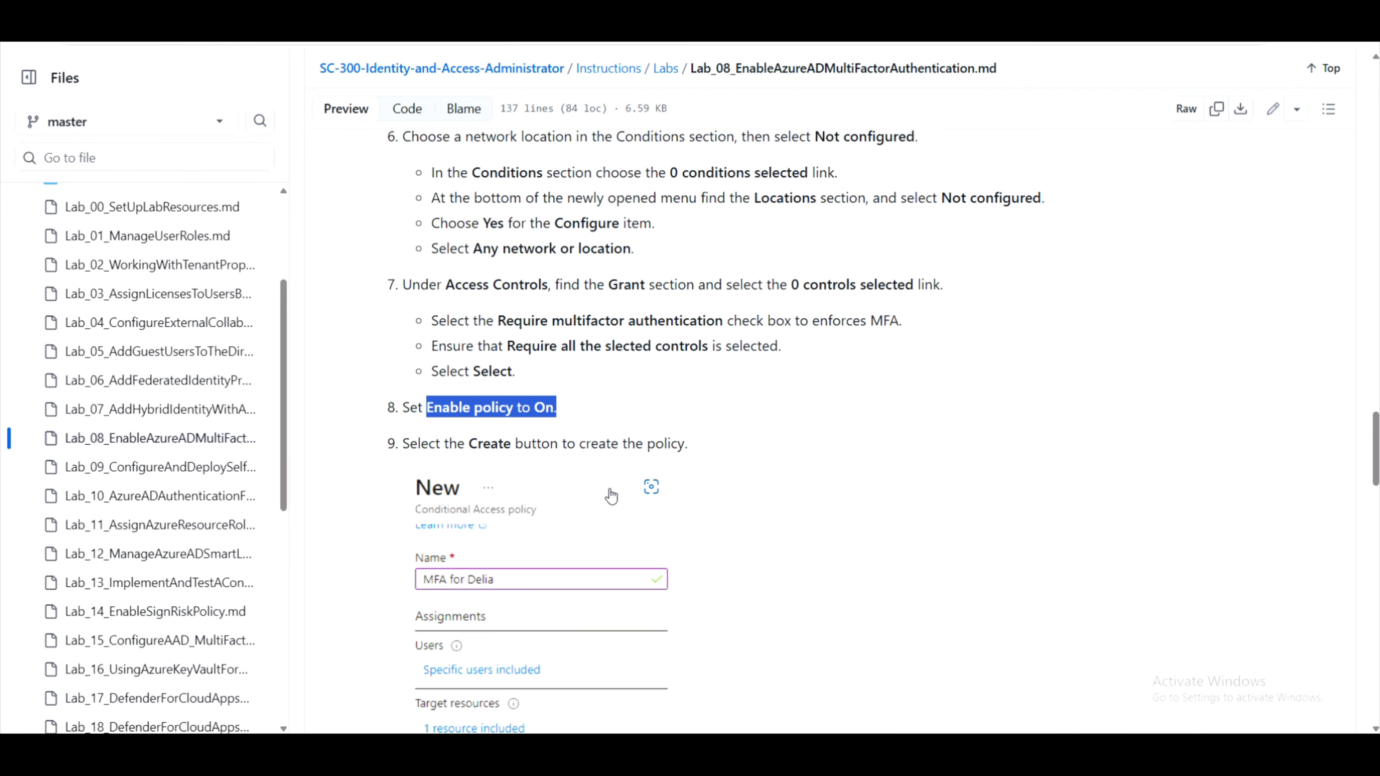
Read Exercise 2 of the lab instructions, return to the Entra admin center, and open Per-user MFA from the users list
{"action": "scroll", "coordinate": [612, 495], "scroll_direction": "down", "scroll_amount": 5}
{"action": "scroll", "coordinate": [611, 495], "scroll_direction": "down", "scroll_amount": 10}
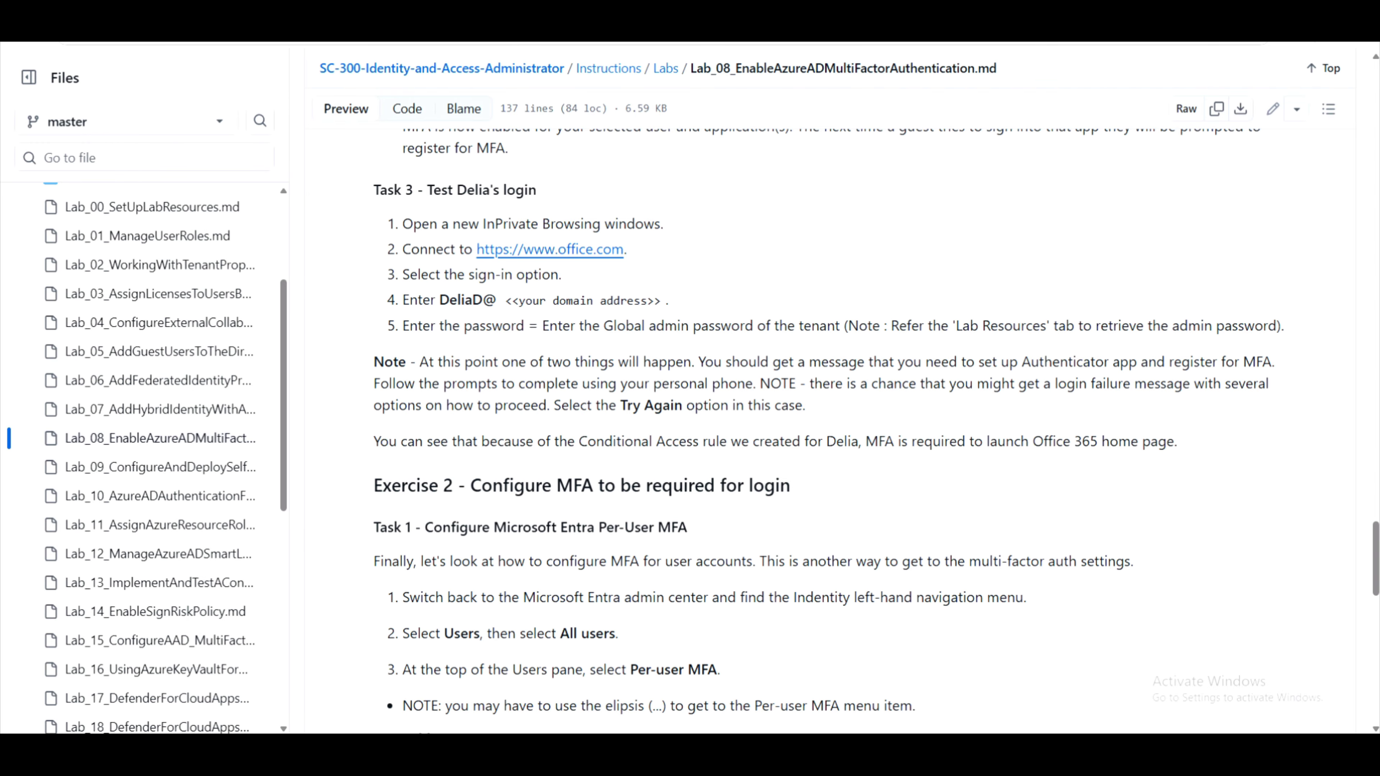
{"action": "key", "text": "ctrl+Tab"}
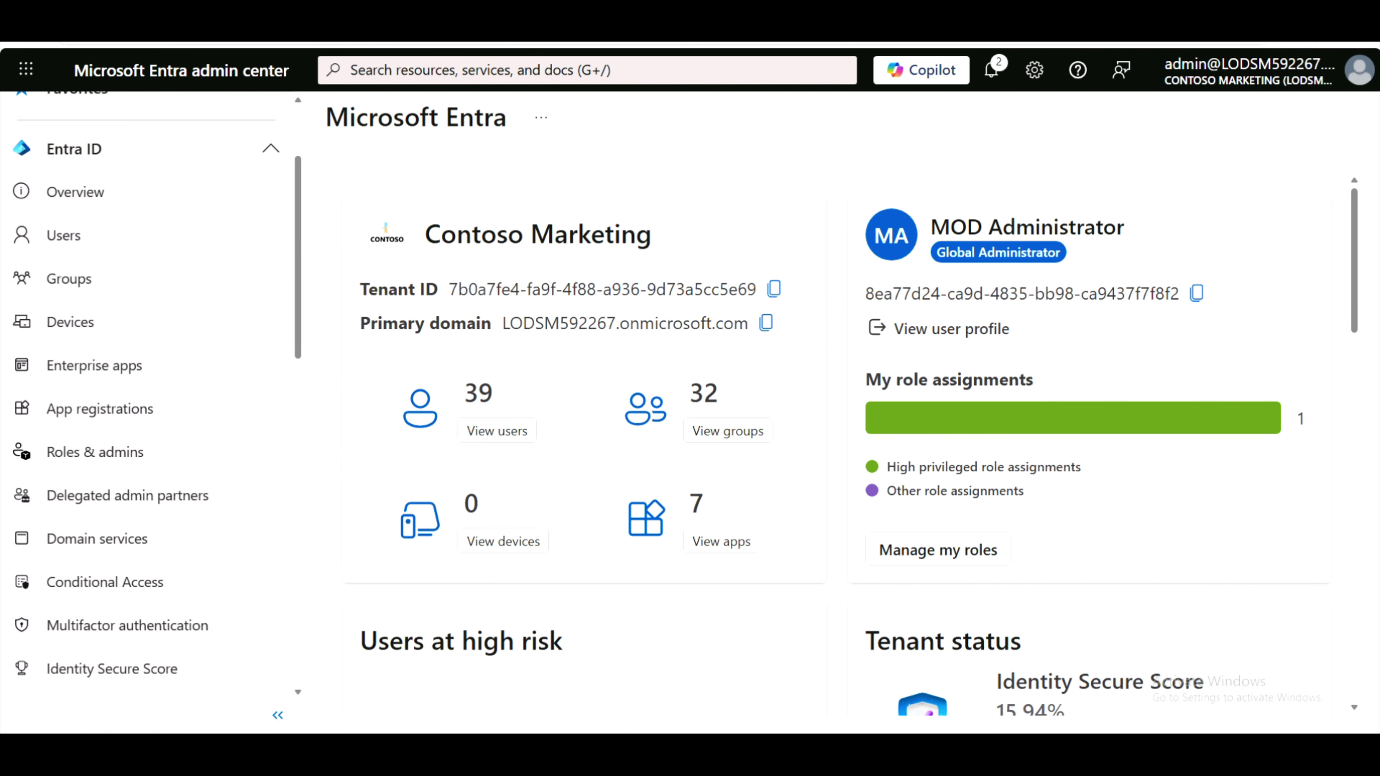
{"action": "left_click", "coordinate": [50, 237]}
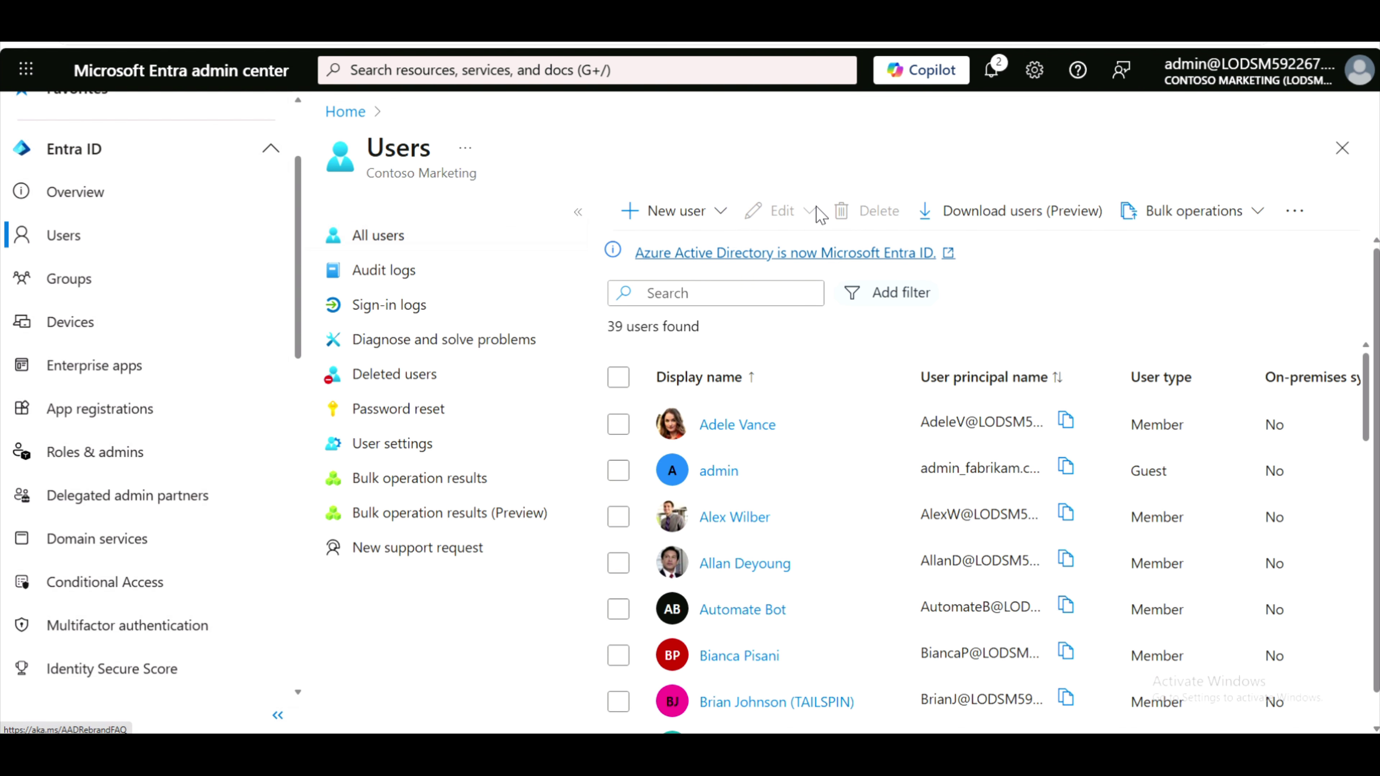
{"action": "left_click", "coordinate": [1301, 219]}
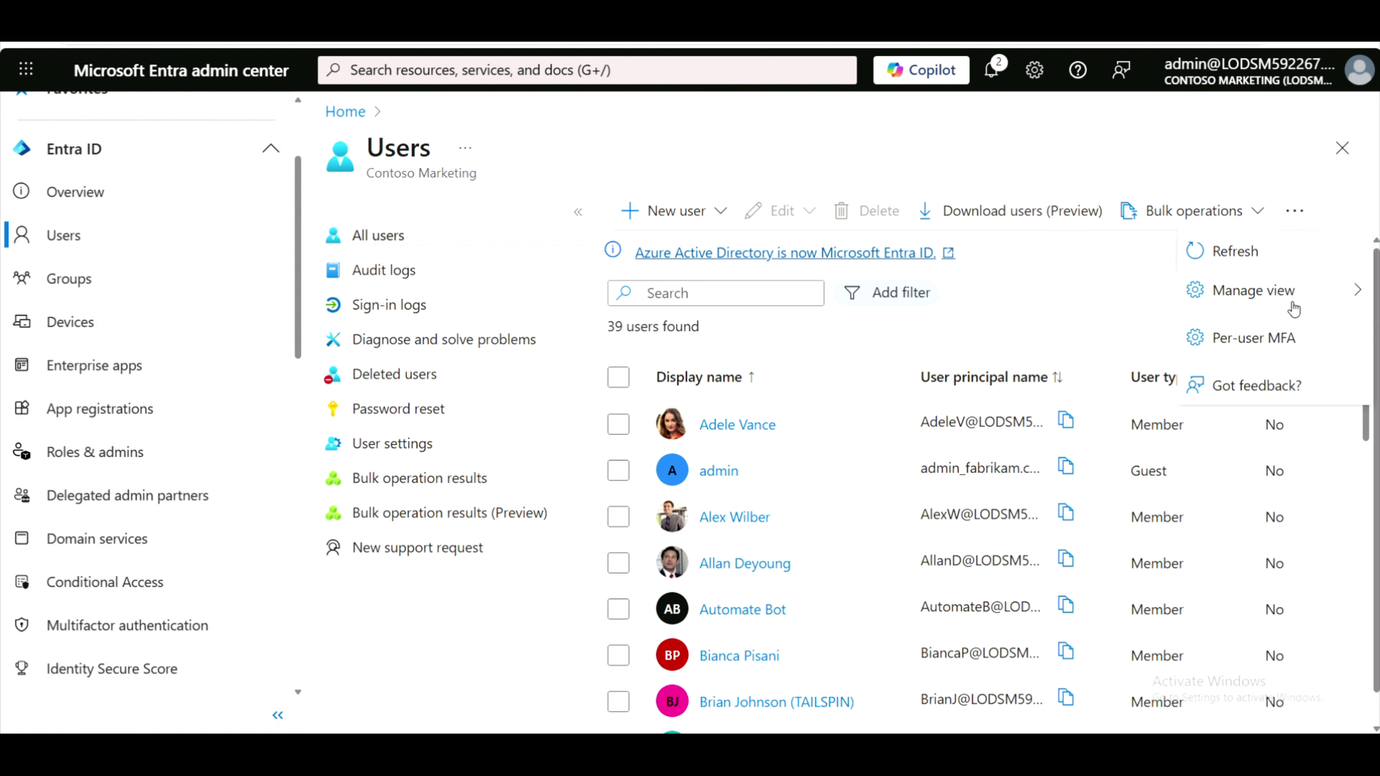
{"action": "left_click", "coordinate": [1264, 344]}
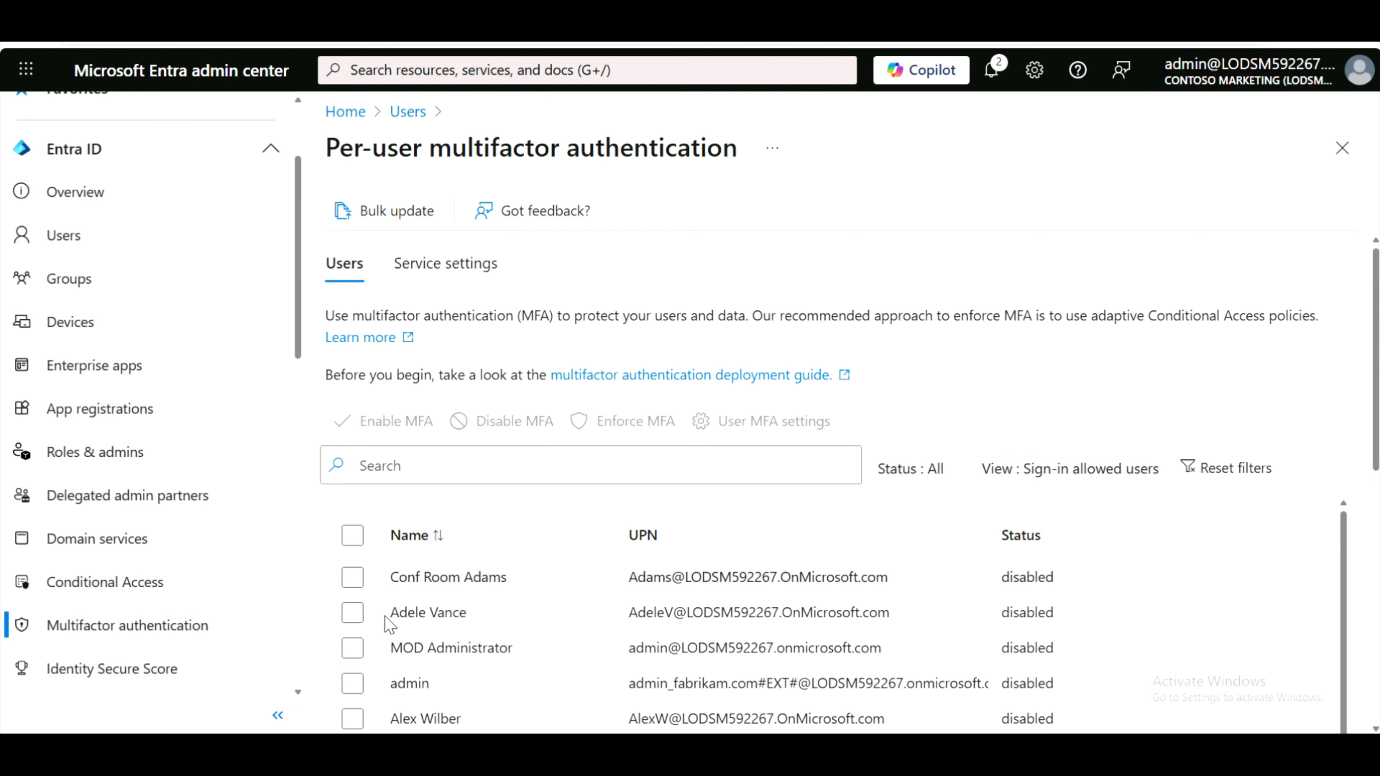
Enable per-user multifactor authentication for the second user in the list and check that user's MFA status
{"action": "left_click", "coordinate": [352, 613]}
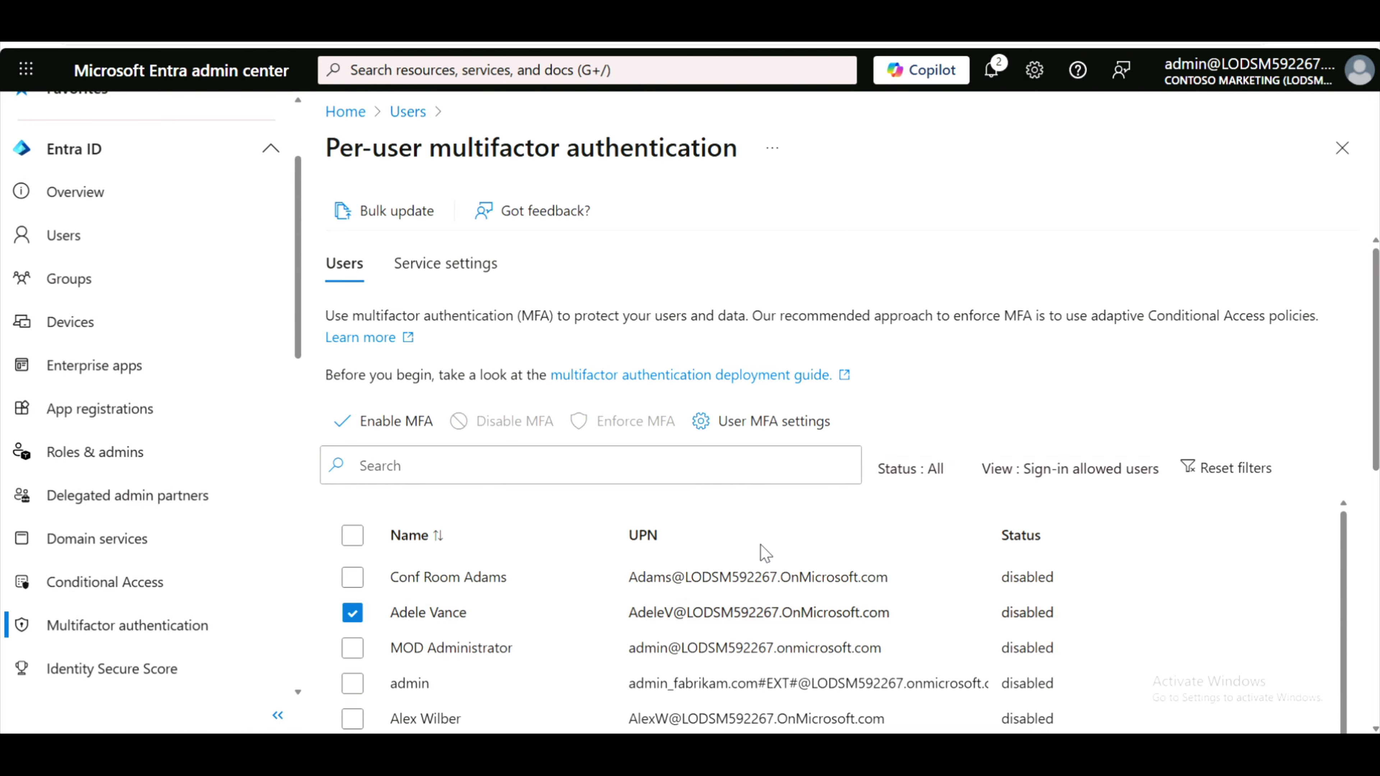
{"action": "left_click", "coordinate": [403, 425]}
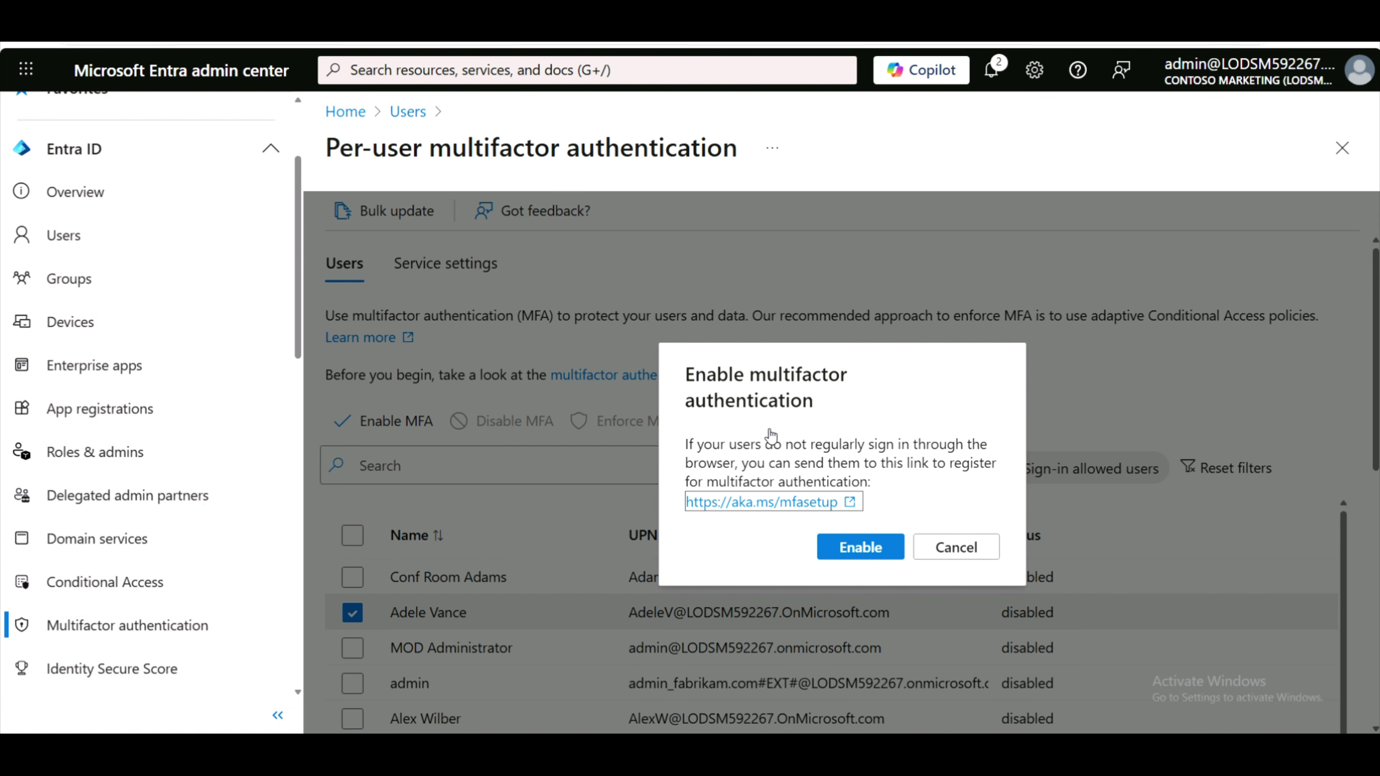
{"action": "left_click", "coordinate": [859, 548]}
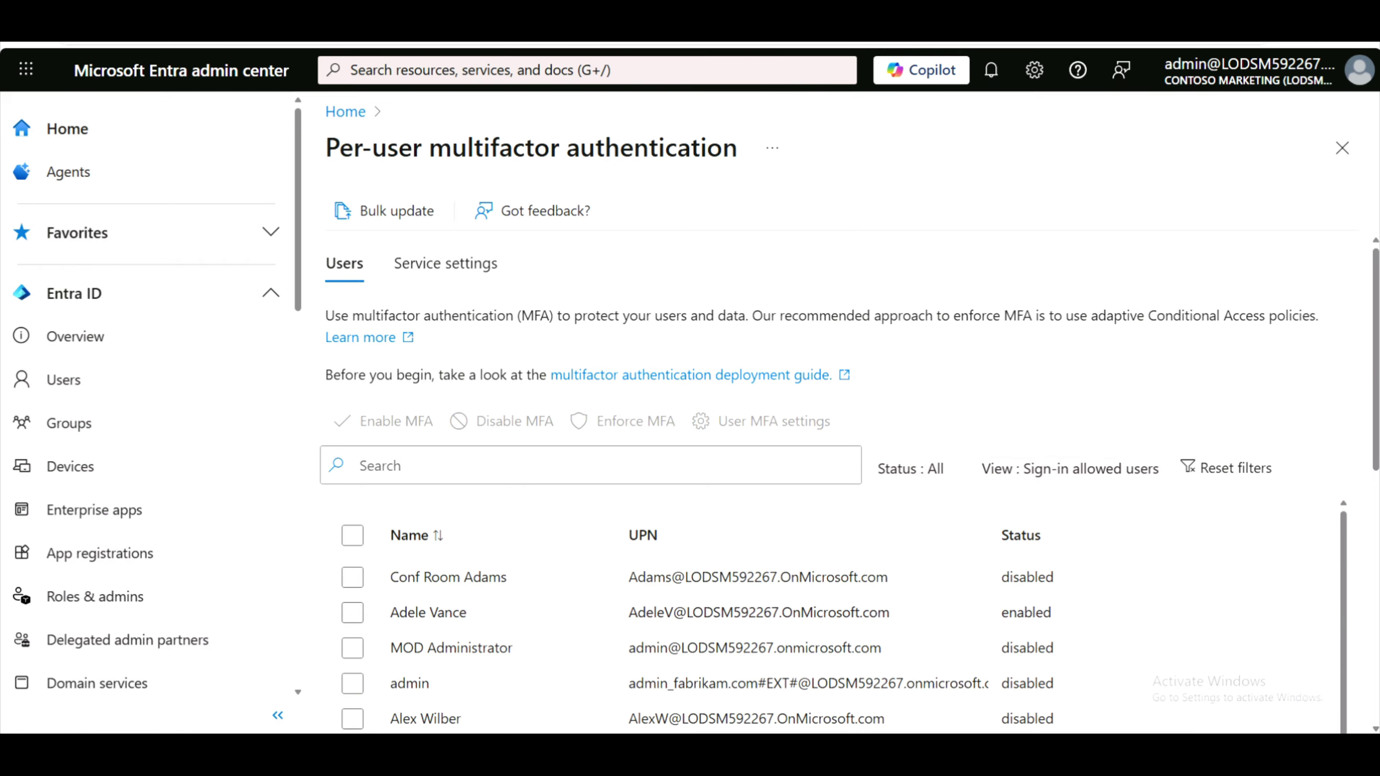
{"action": "left_click_drag", "start_coordinate": [389, 612], "coordinate": [466, 612]}
{"action": "left_click_drag", "start_coordinate": [1001, 612], "coordinate": [1052, 612]}
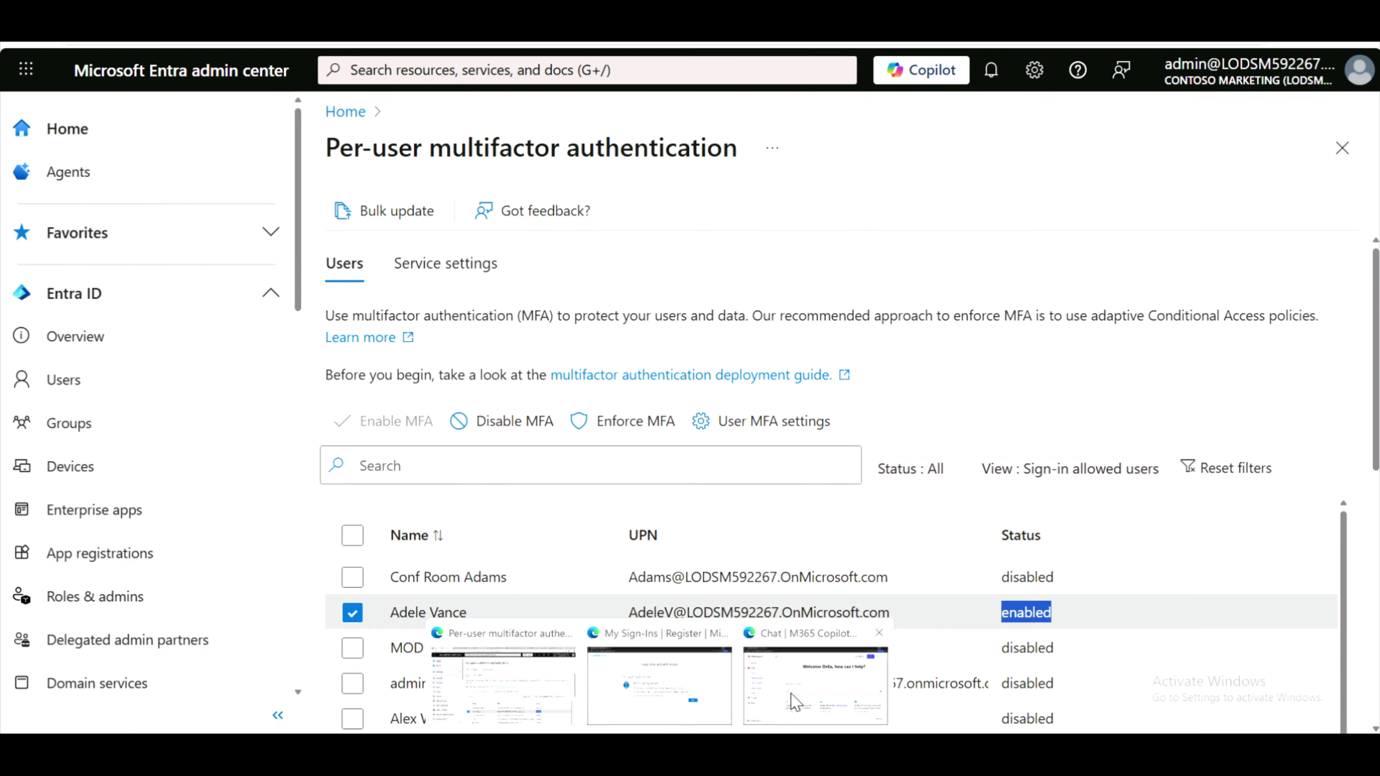
Switch to the M365 Copilot window and start signing in with another account that is not among the listed ones
{"action": "left_click", "coordinate": [792, 704]}
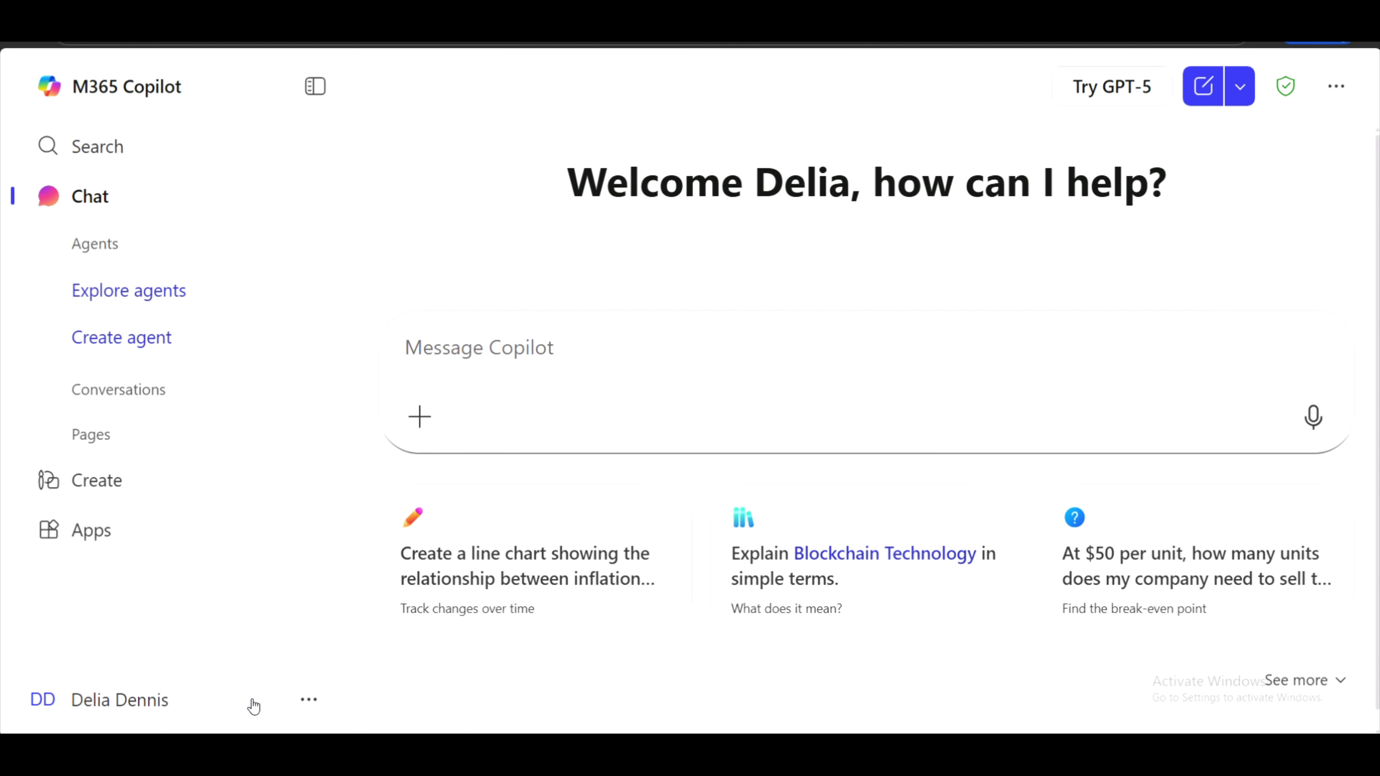
{"action": "left_click", "coordinate": [309, 702]}
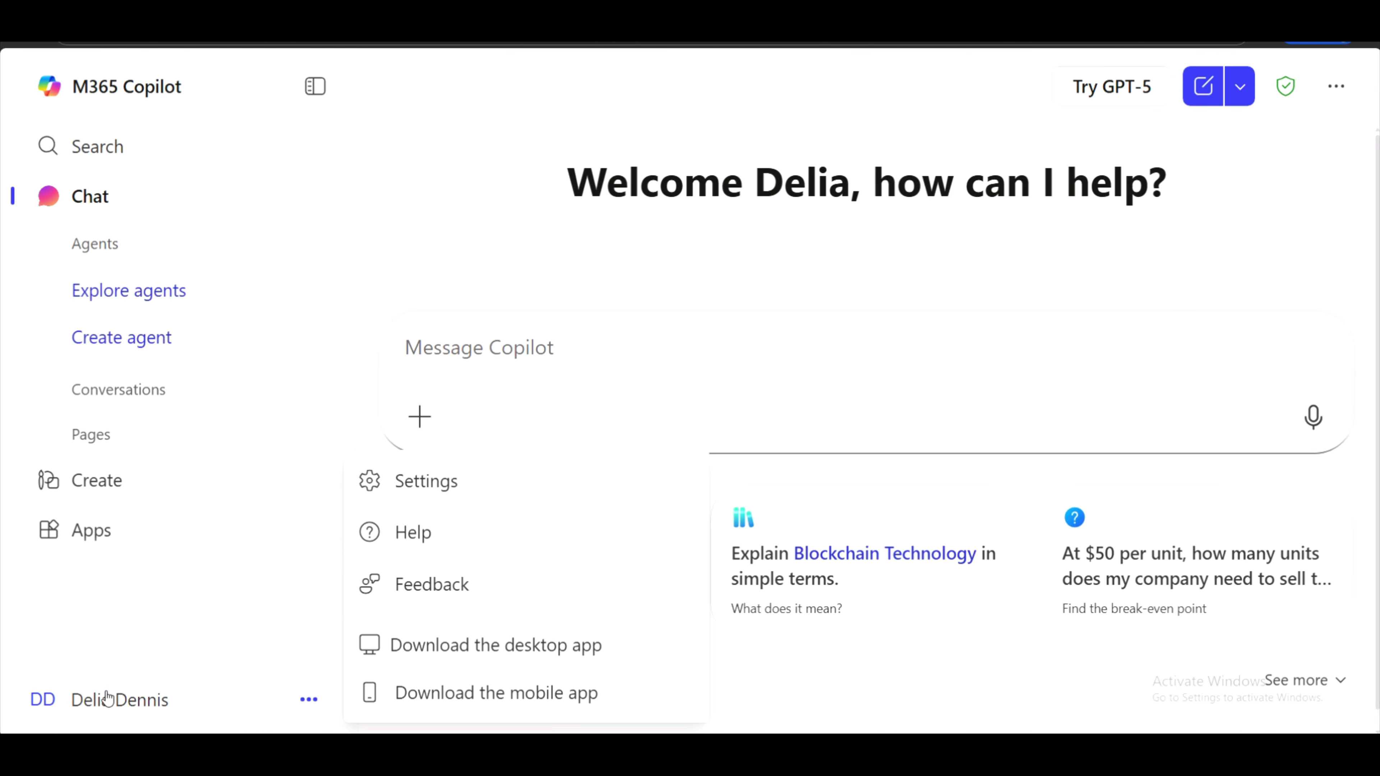
{"action": "left_click", "coordinate": [103, 703]}
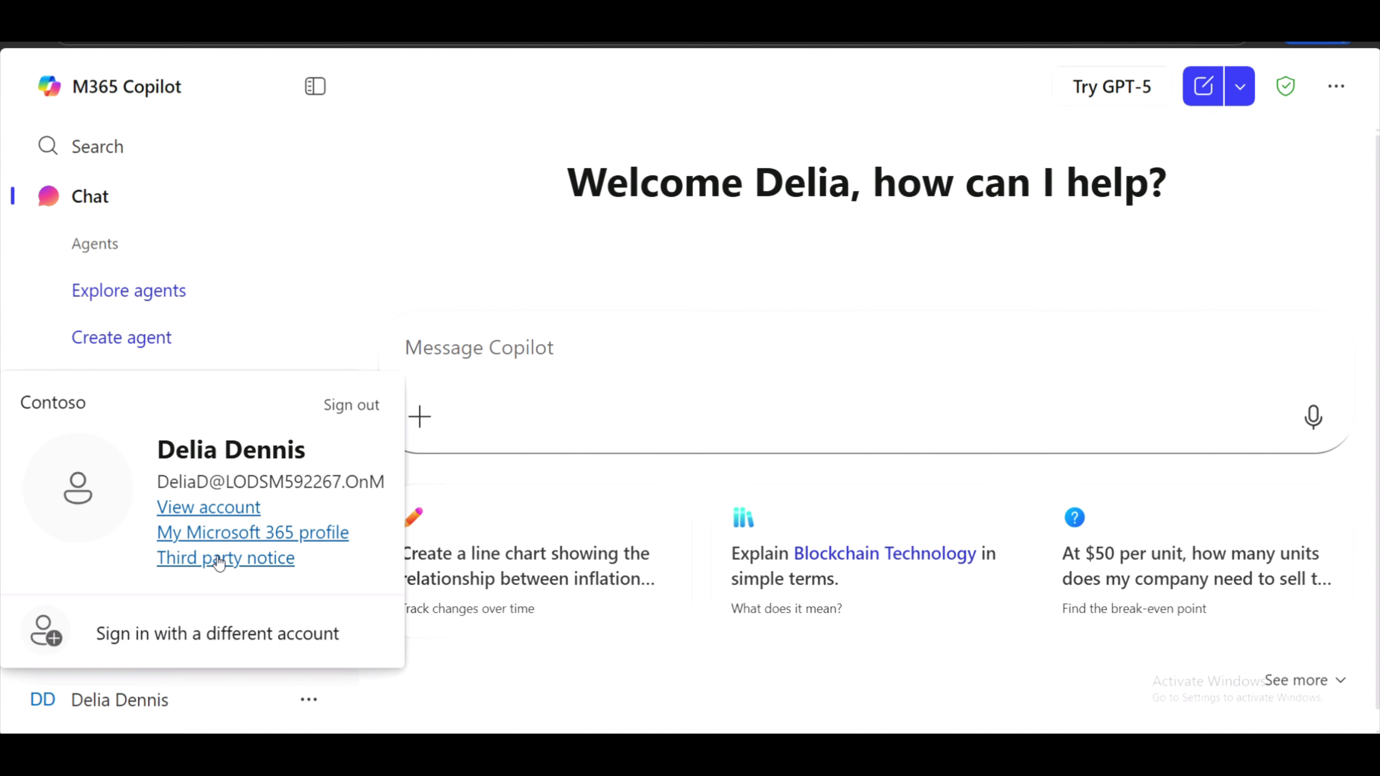
{"action": "left_click", "coordinate": [196, 636]}
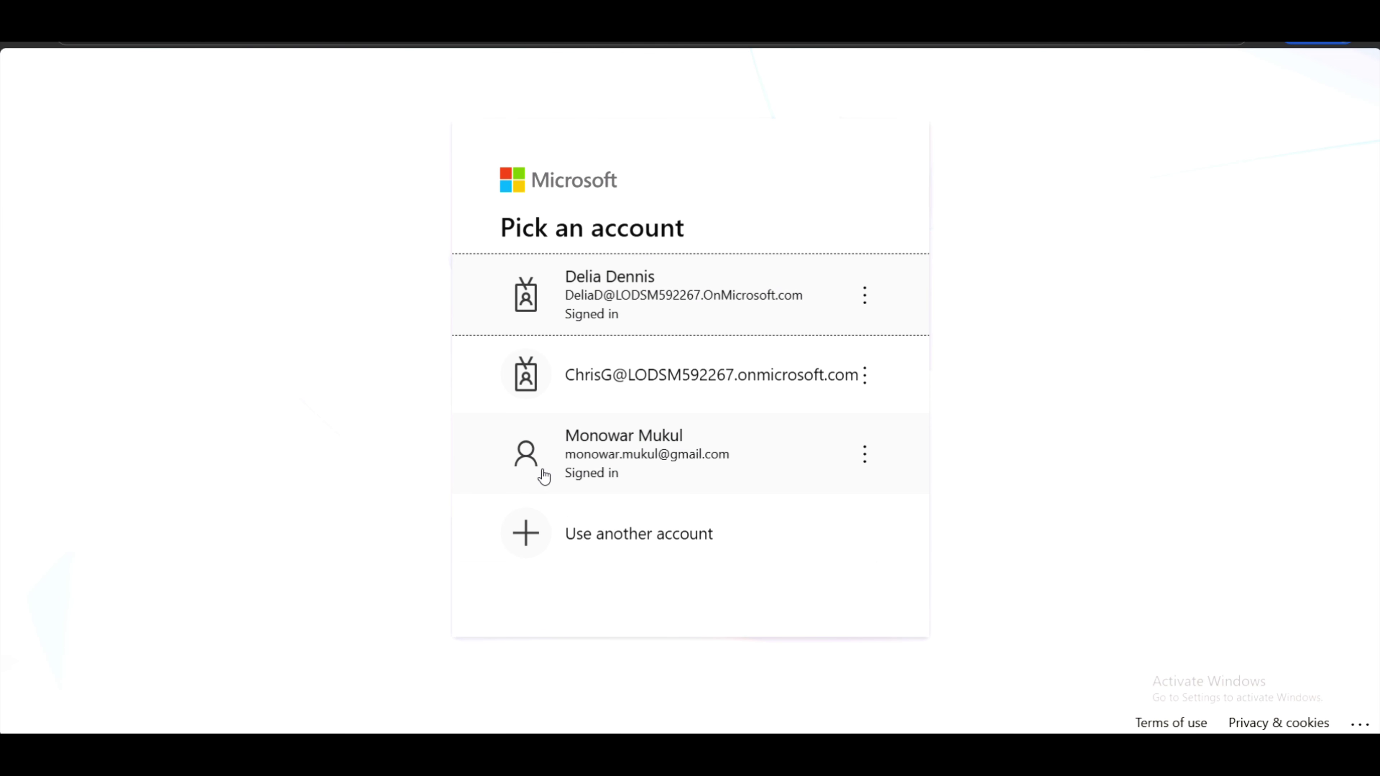
{"action": "left_click", "coordinate": [662, 540]}
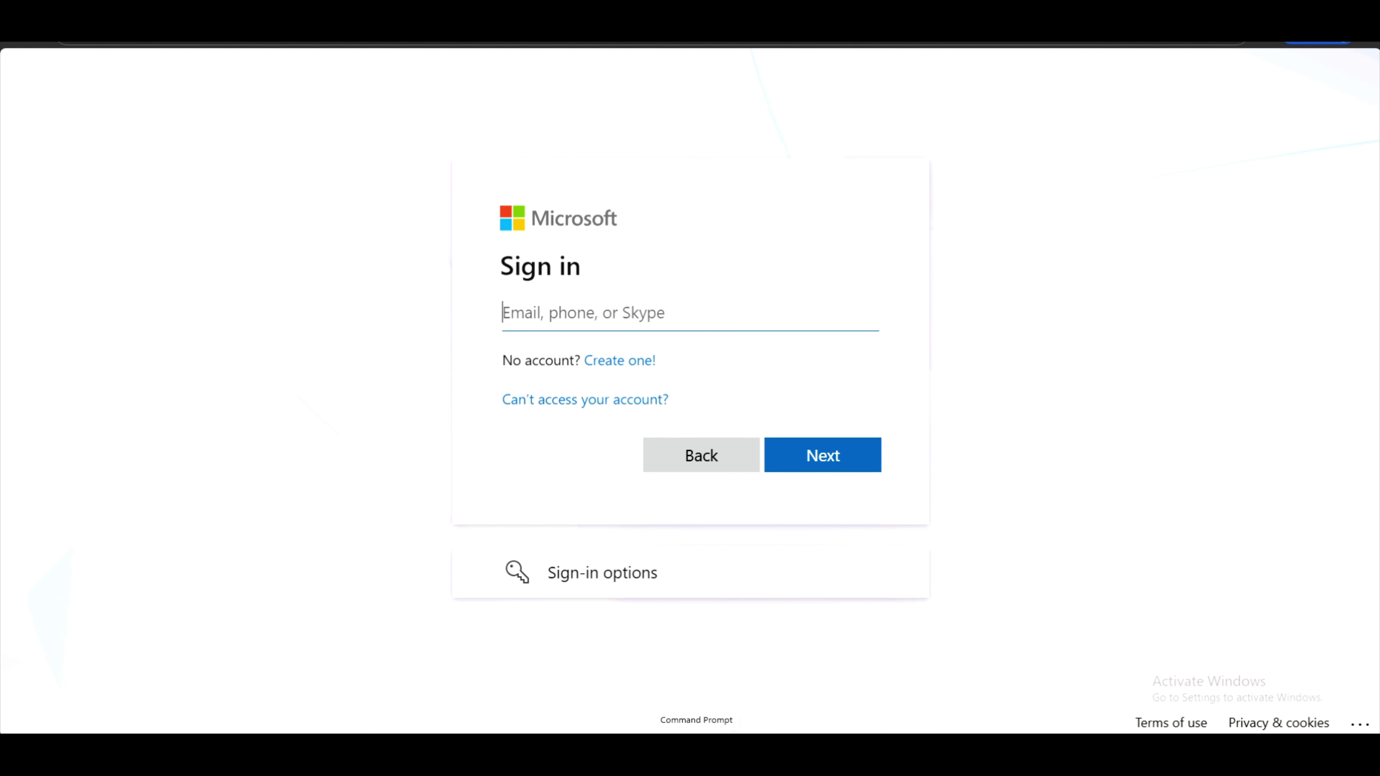
Sign in with the MFA-enabled user's e-mail and account password, and continue to the Microsoft Authenticator setup
{"action": "key", "text": "ctrl+v"}
{"action": "left_click", "coordinate": [819, 456]}
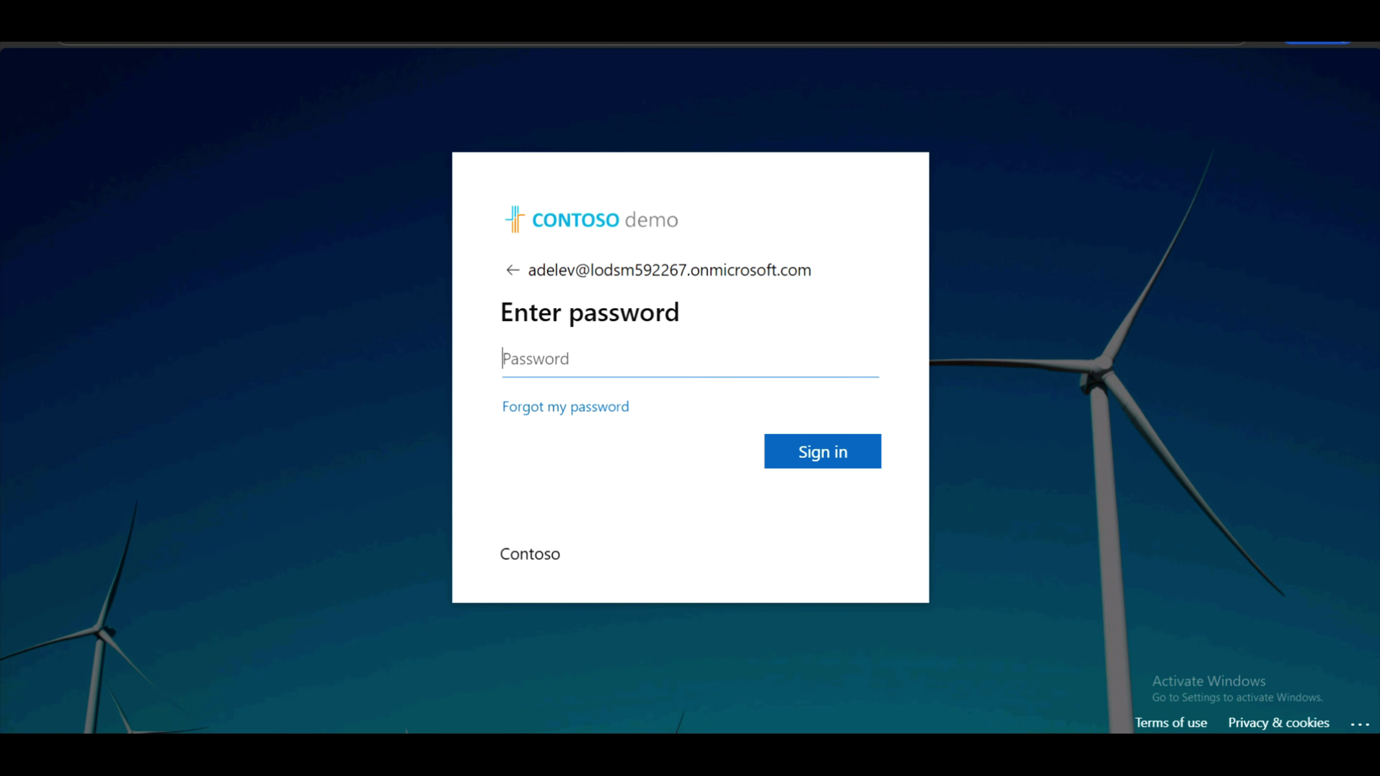
{"action": "type", "text": "••••••••••••••••••••••••••••••"}
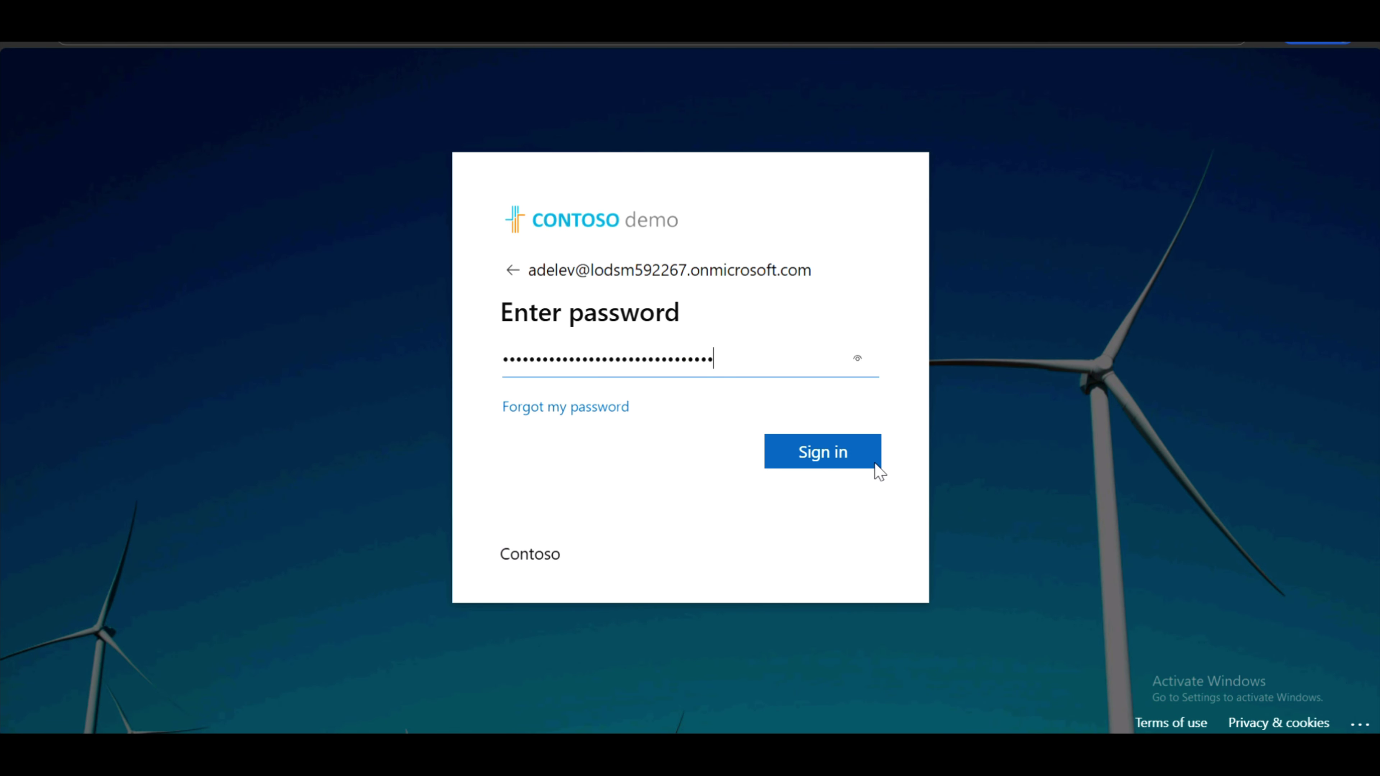
{"action": "left_click", "coordinate": [834, 450]}
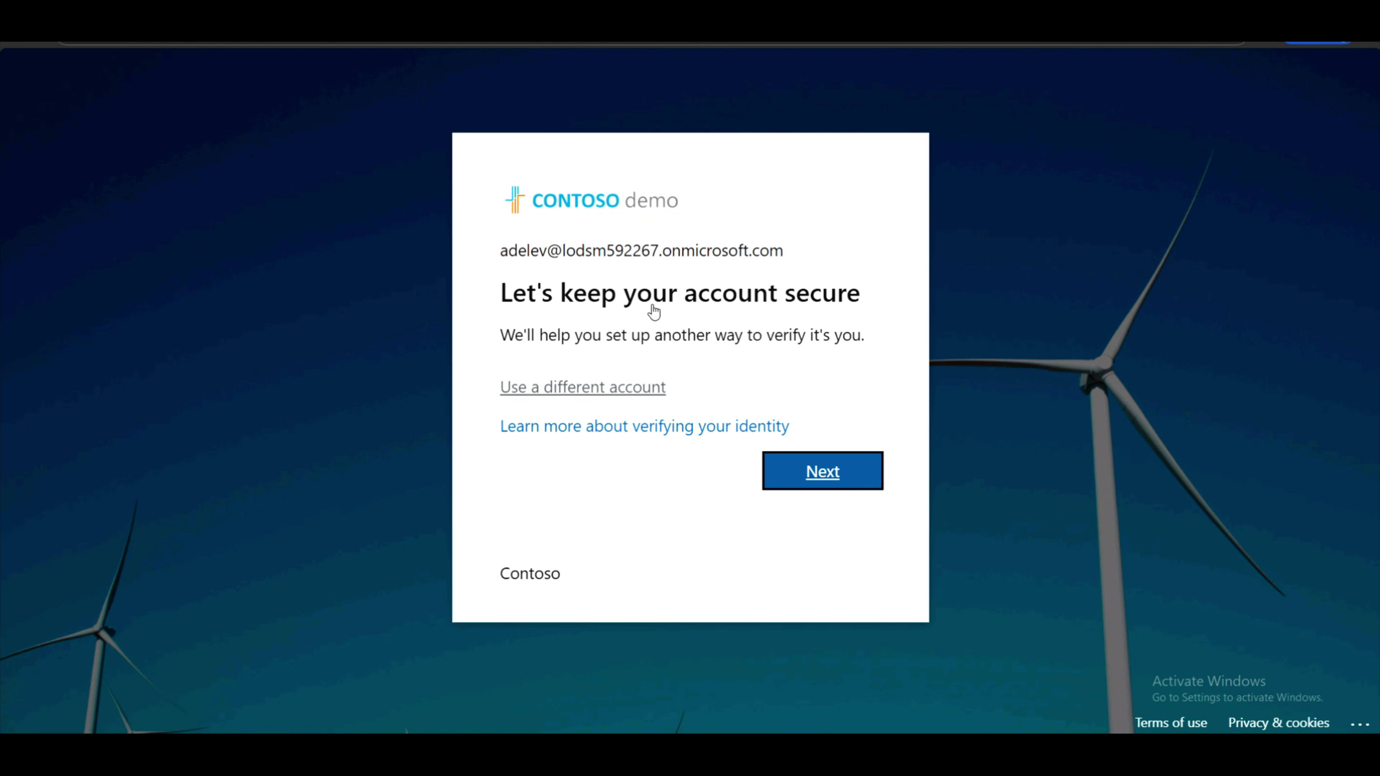
{"action": "left_click", "coordinate": [852, 471]}
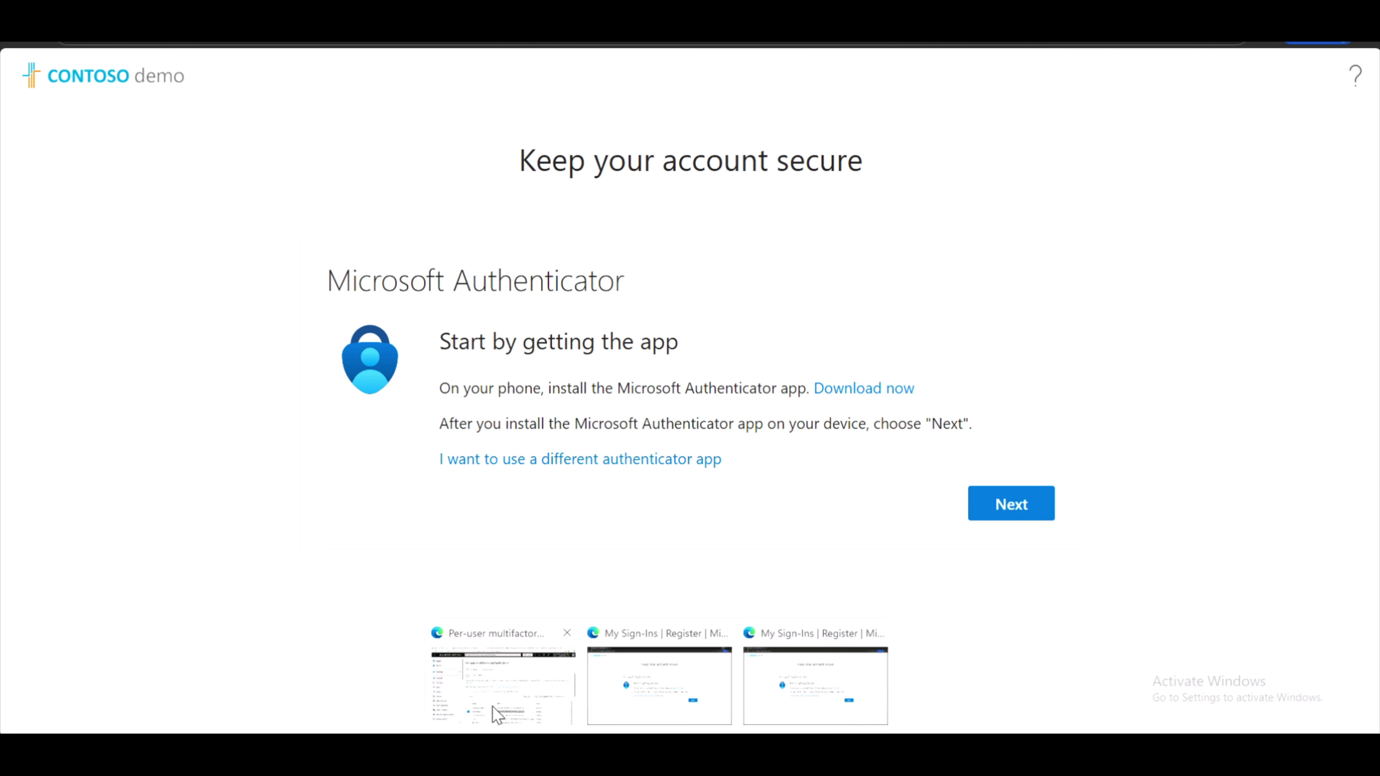
Return to the Lab 08 instructions and read the remaining Exercise 2 steps through Task 2 about the second user's login
{"action": "left_click", "coordinate": [489, 709]}
{"action": "key", "text": "alt+Tab"}
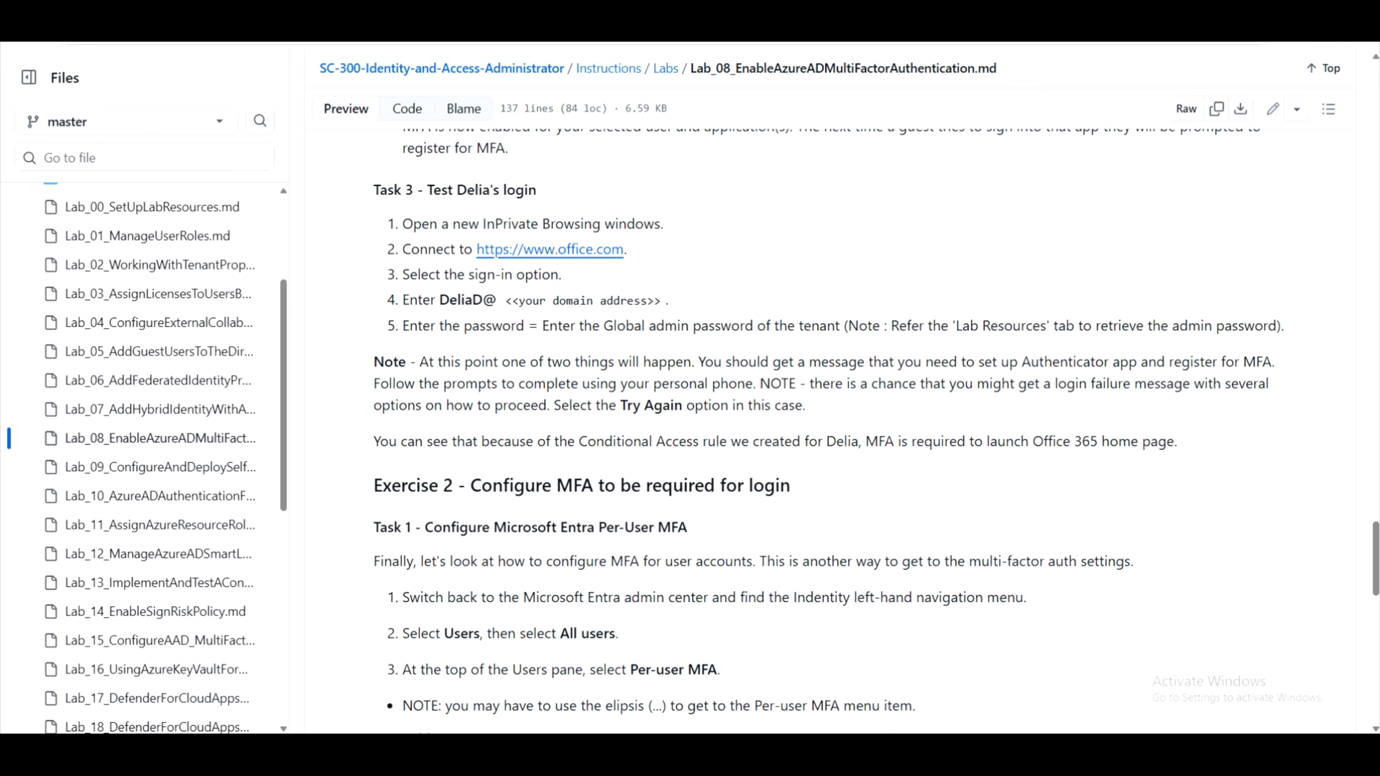
{"action": "scroll", "coordinate": [572, 564], "scroll_direction": "down", "scroll_amount": 5}
{"action": "scroll", "coordinate": [572, 564], "scroll_direction": "down", "scroll_amount": 12}
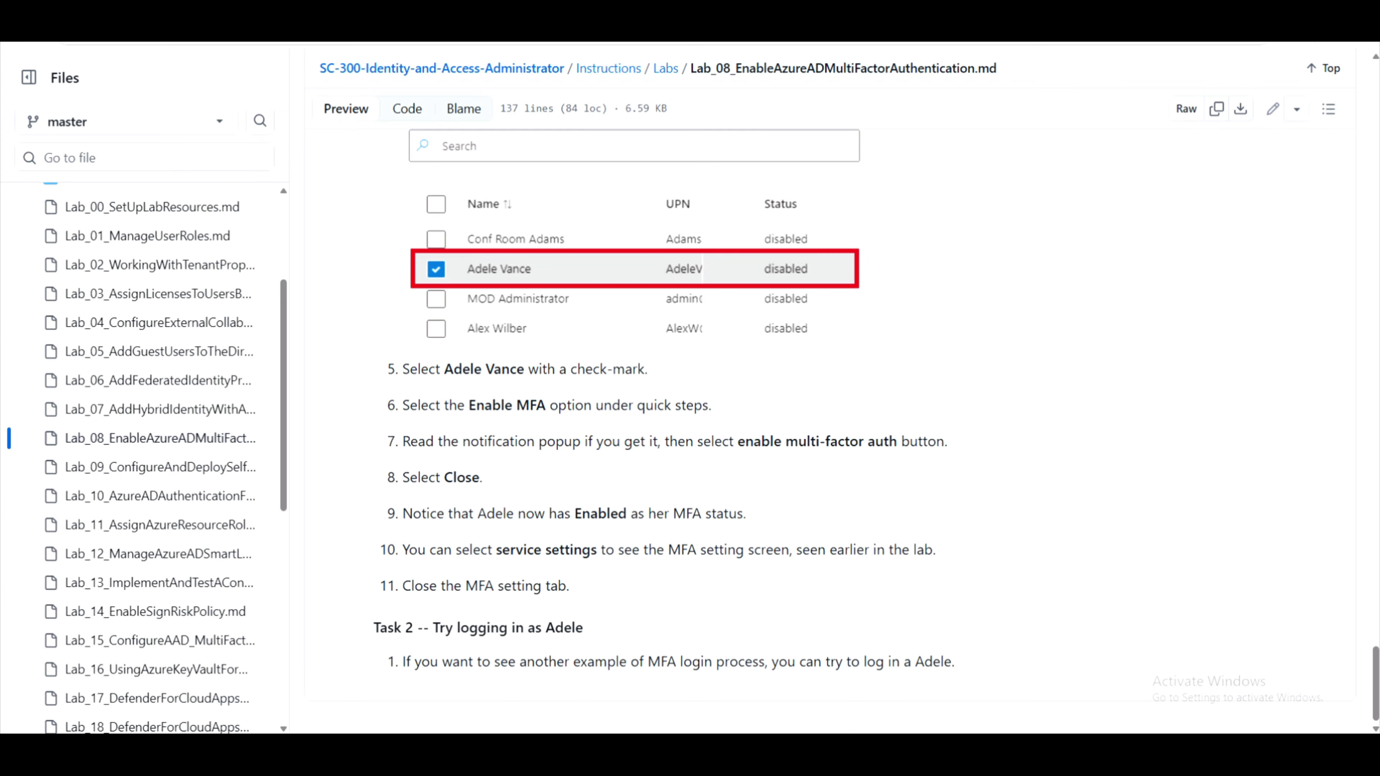
{"action": "left_click_drag", "start_coordinate": [482, 661], "coordinate": [959, 683]}
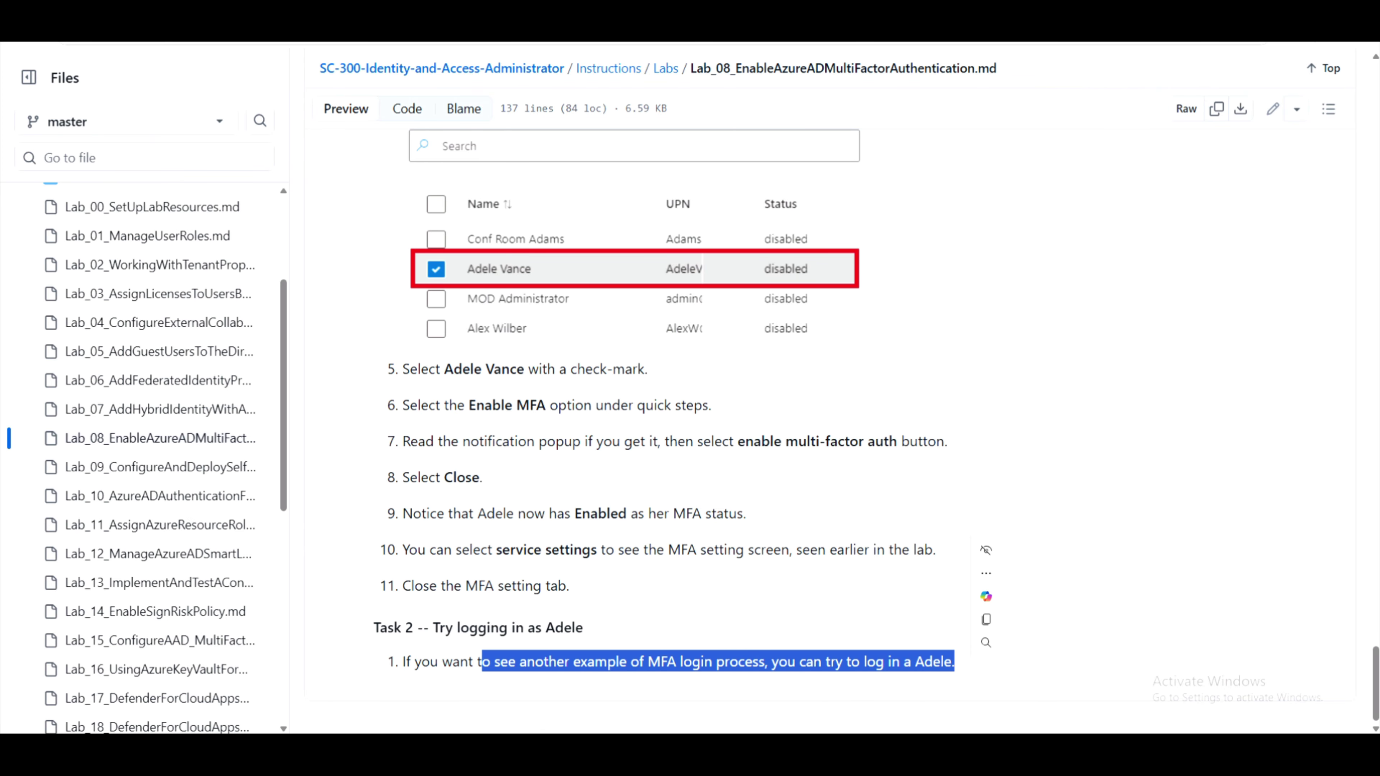